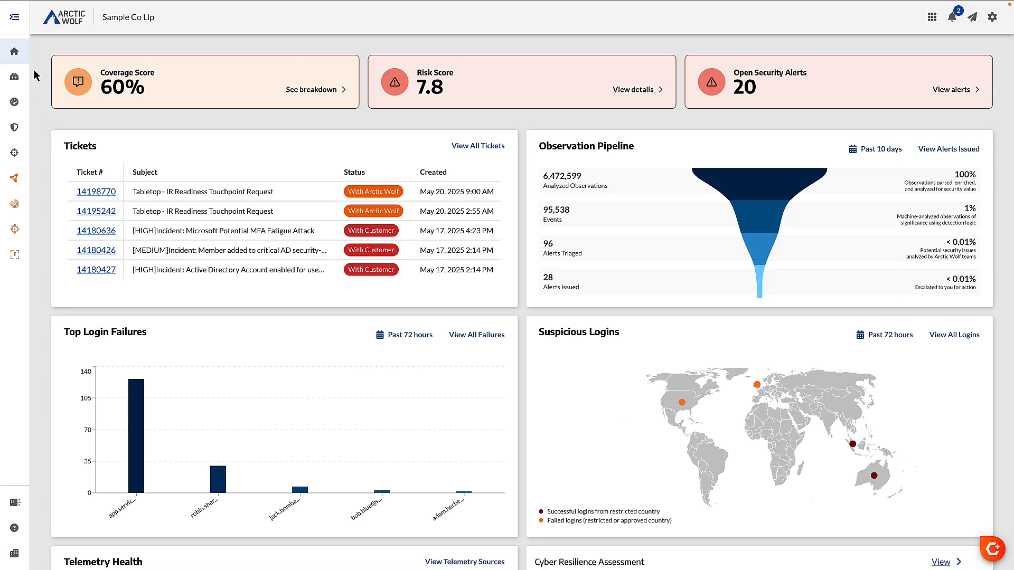
Open the Dashboard Management page from the Reporting section and collapse the navigation
click(14, 18)
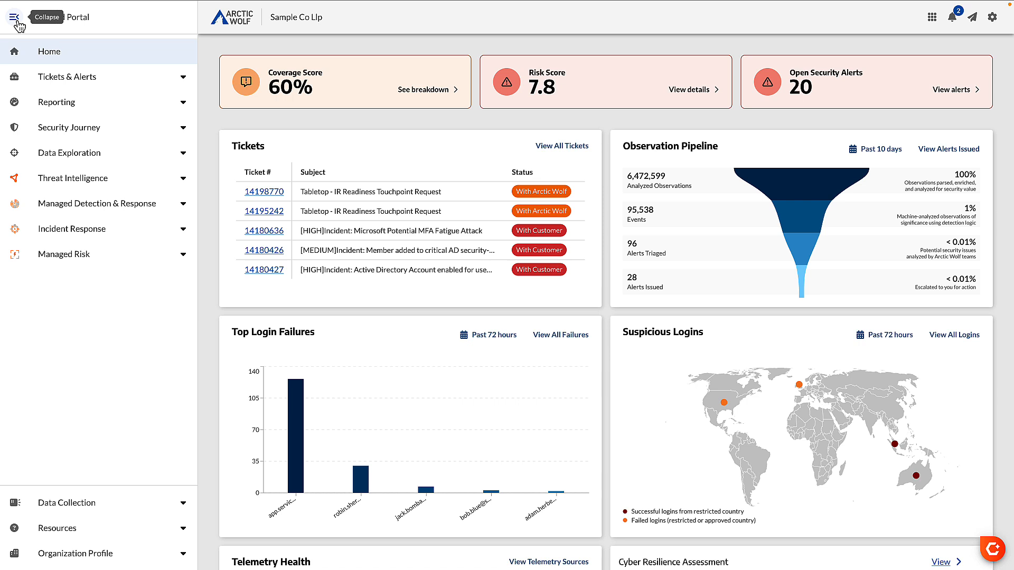
click(51, 106)
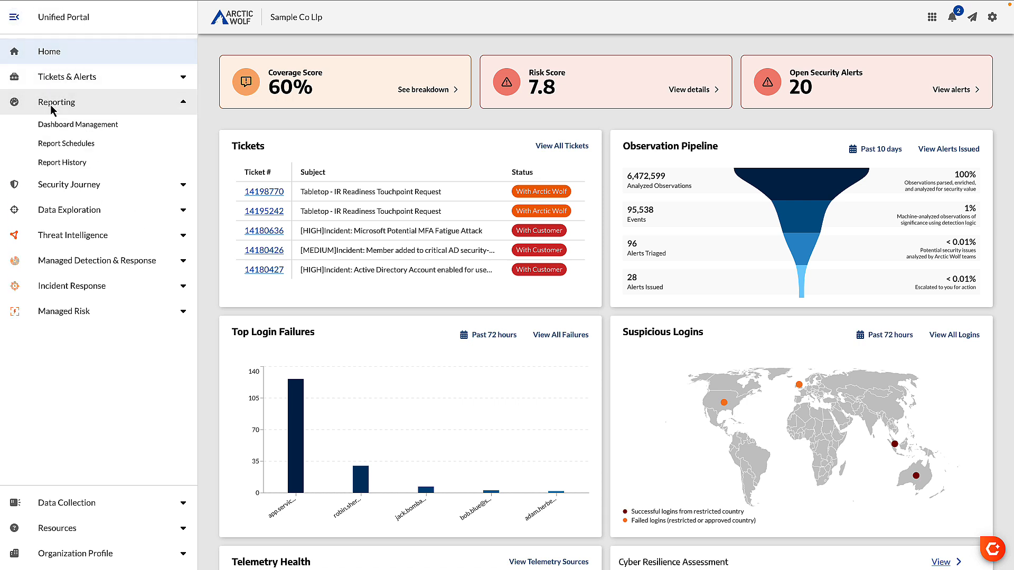
click(87, 130)
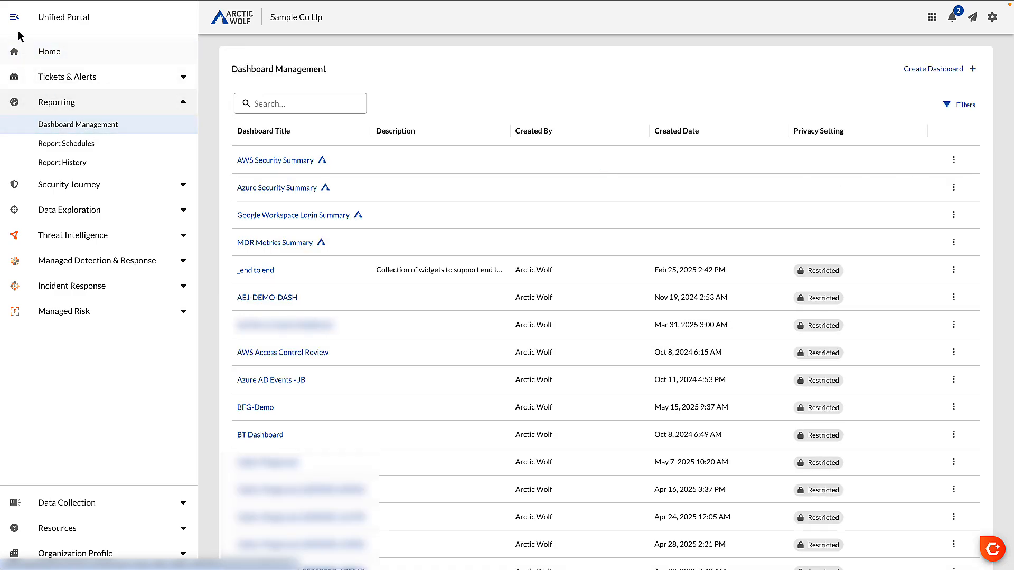
click(14, 17)
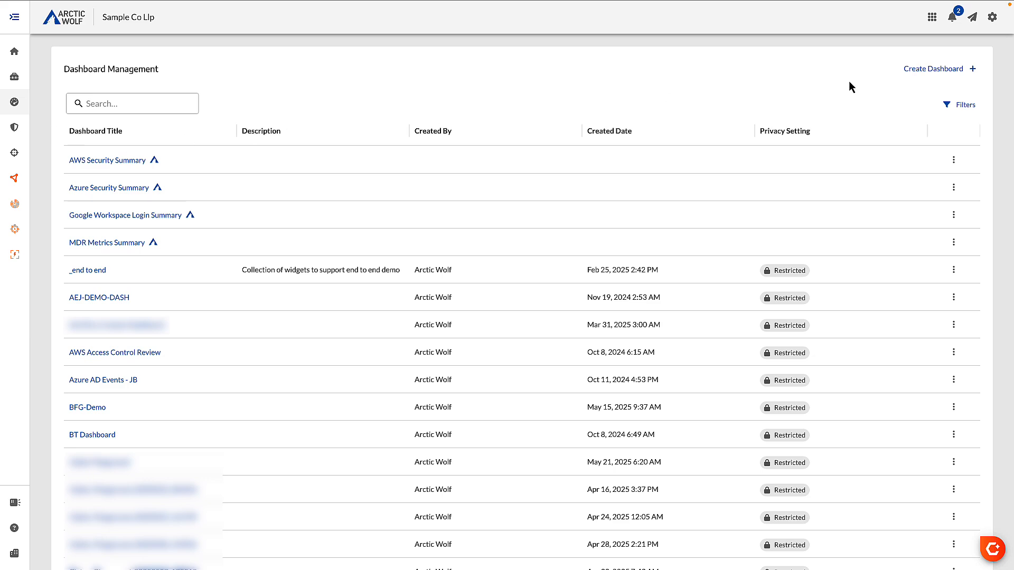
View the name, description and privacy options for creating a dashboard, and close the form without creating one
click(956, 73)
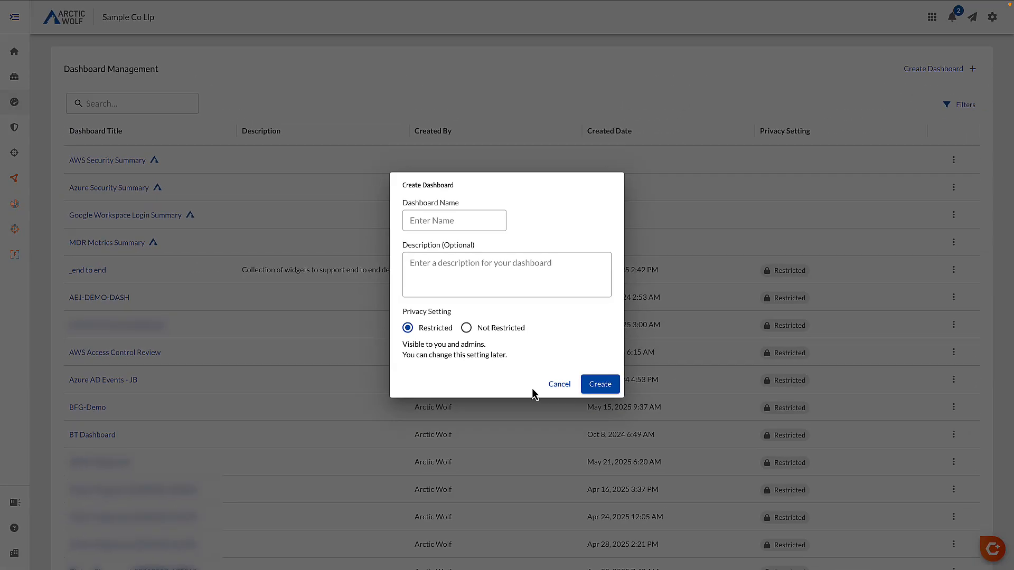
click(558, 385)
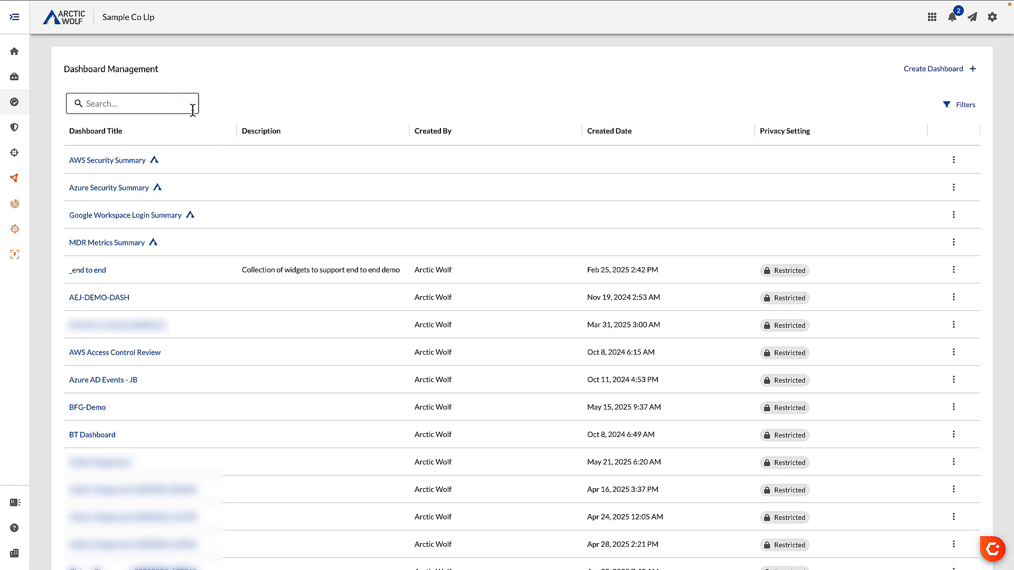
Search the dashboards for "cloud" and open the Cloud and Network Visibility dashboard
click(174, 103)
text(cloud)
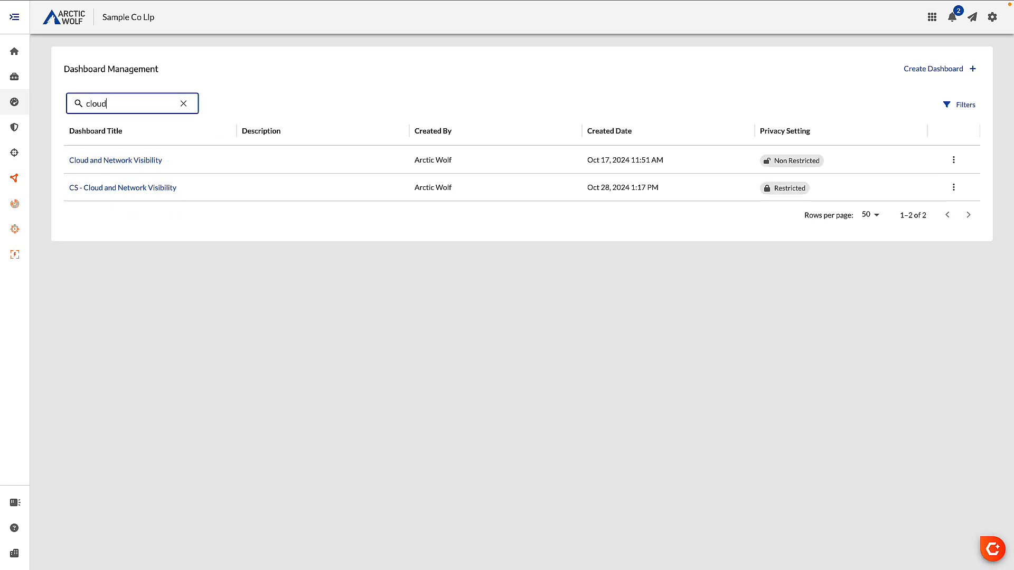
click(132, 160)
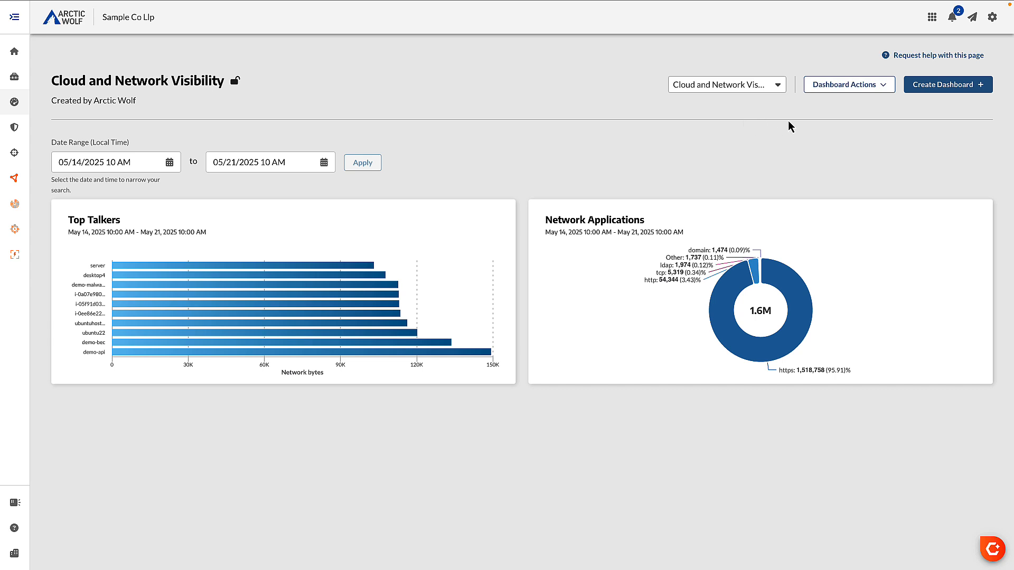
Put the Cloud and Network Visibility dashboard into editing mode and start adding a widget
click(871, 90)
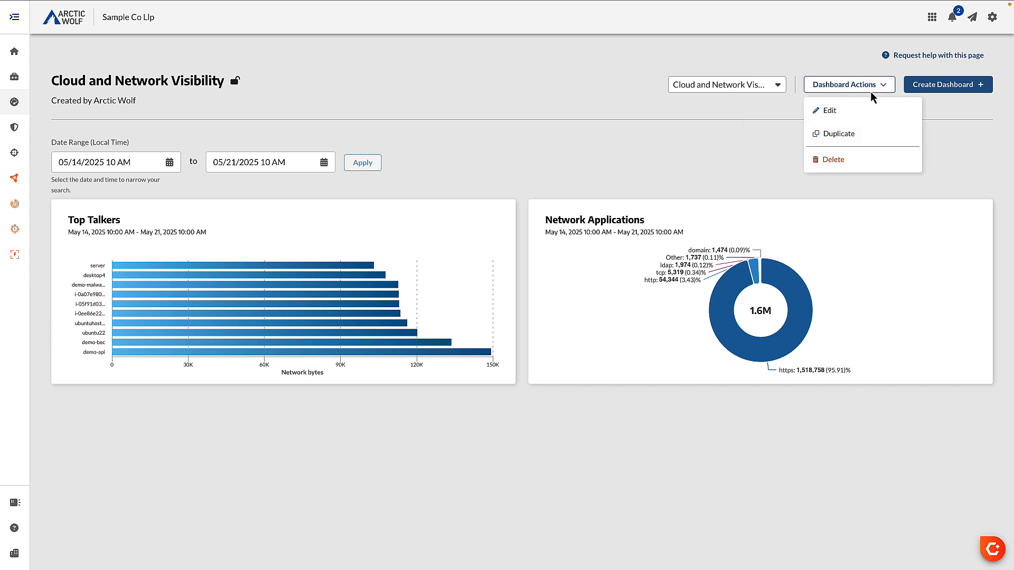
click(855, 113)
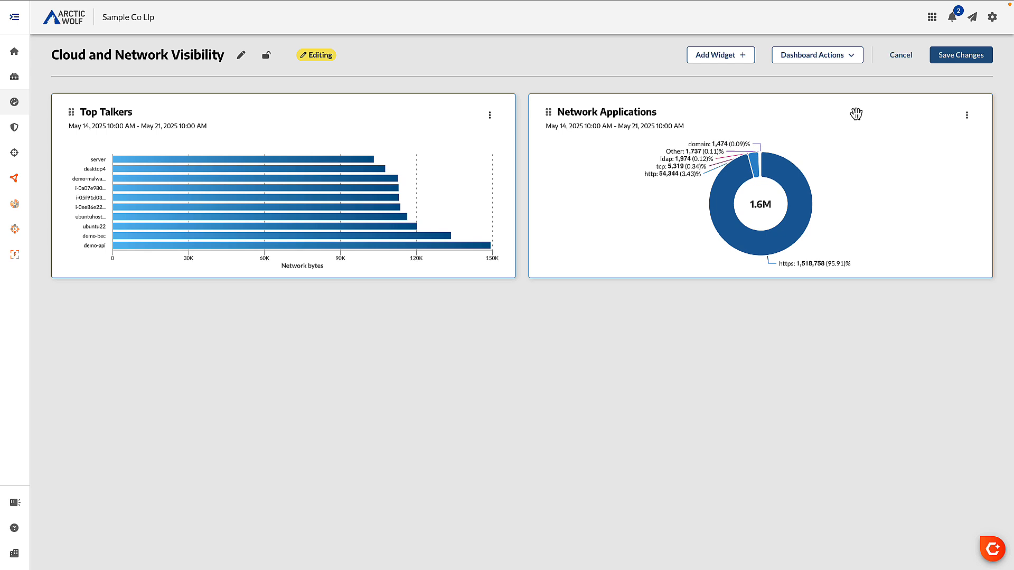
click(719, 58)
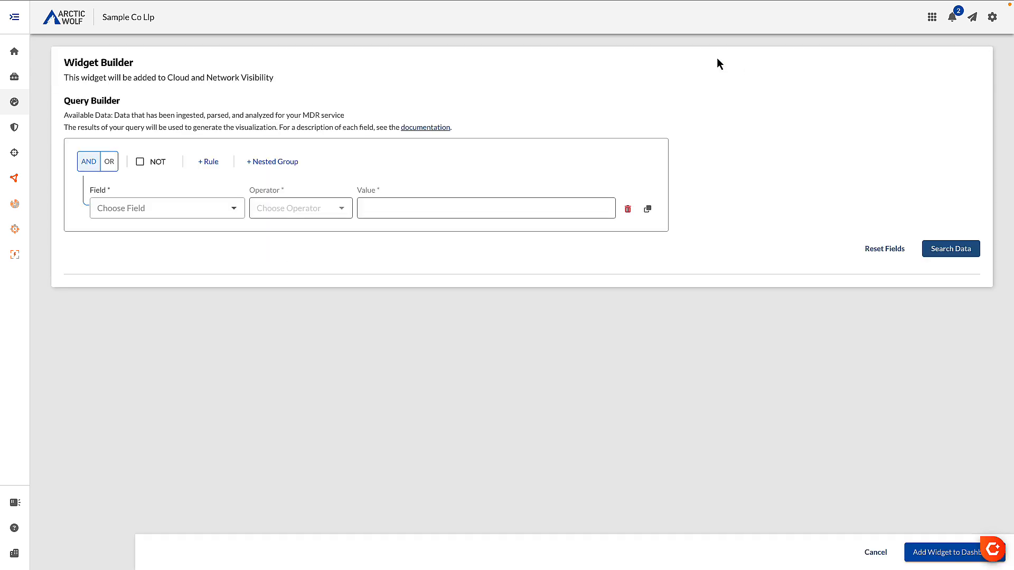
Define the first query rule as event.provider = Azure
click(154, 206)
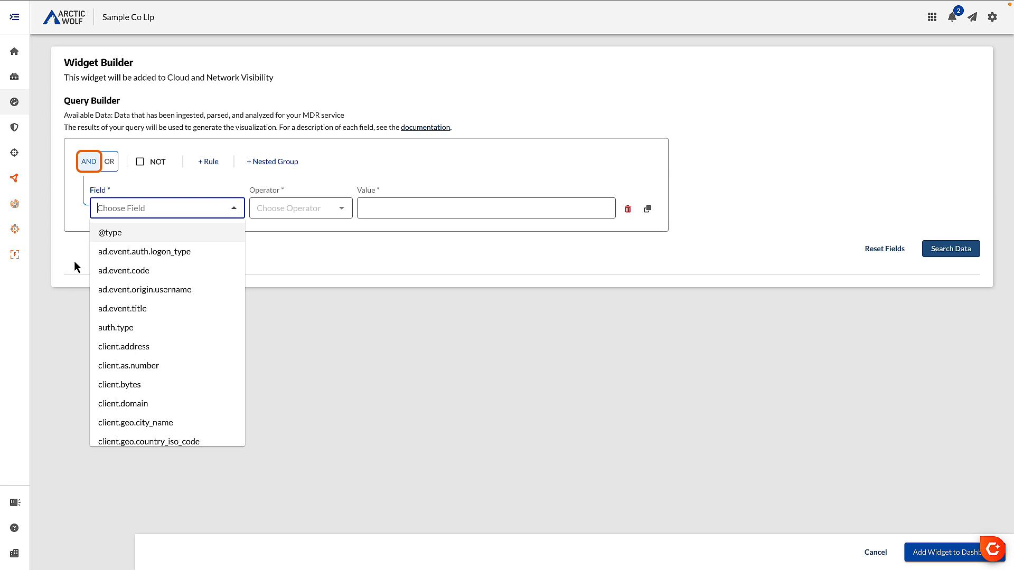
text(event.)
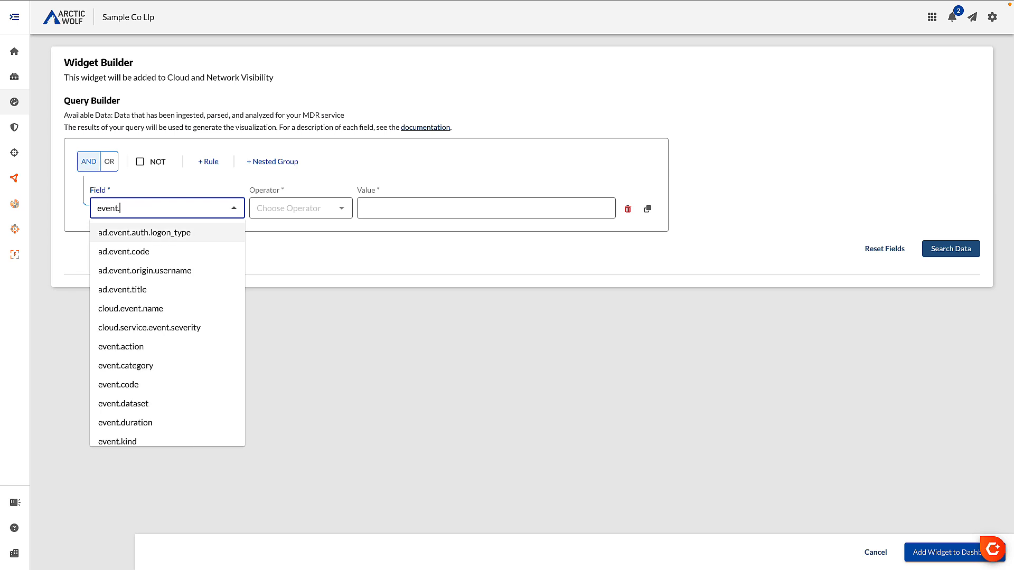
text(p)
click(119, 238)
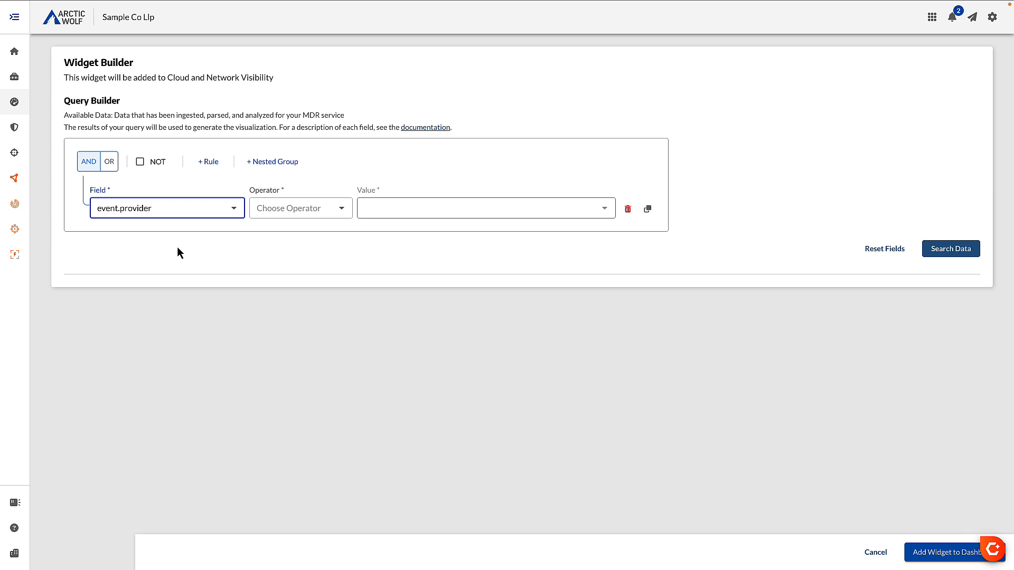
click(276, 211)
click(272, 233)
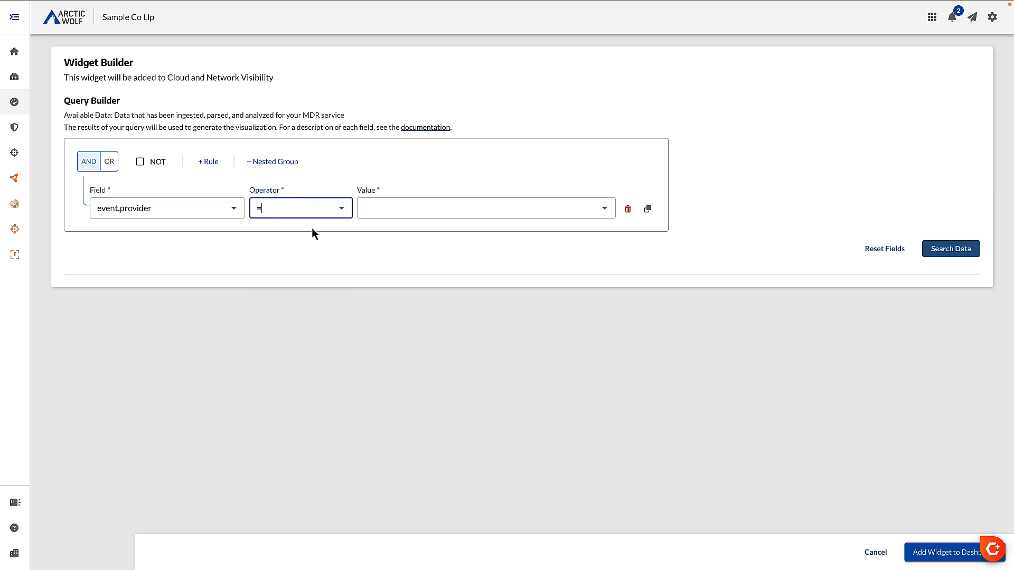
click(366, 210)
text(Azure)
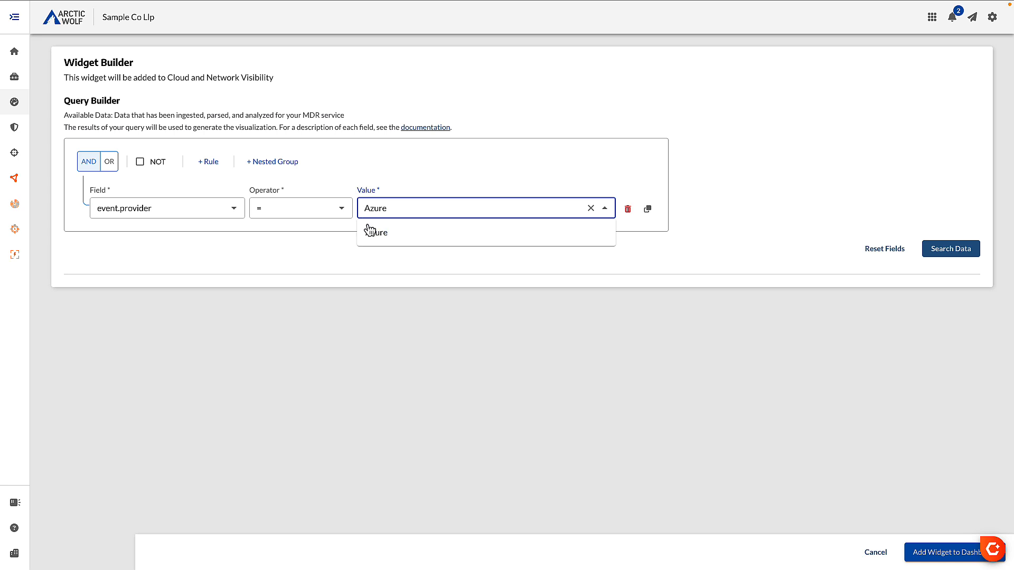
click(371, 233)
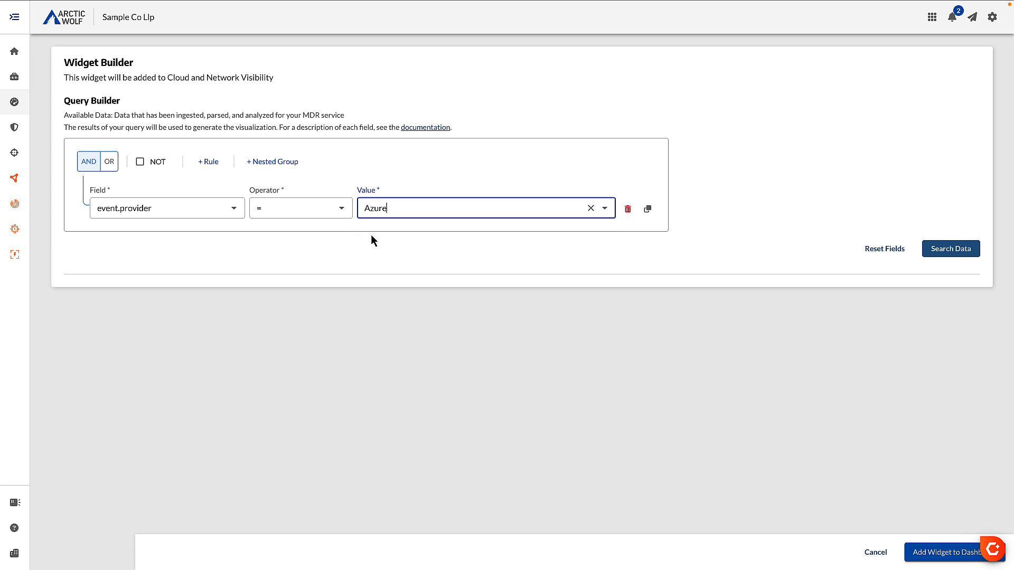
Add a second query rule with cloud.event.name = login-failed
click(216, 168)
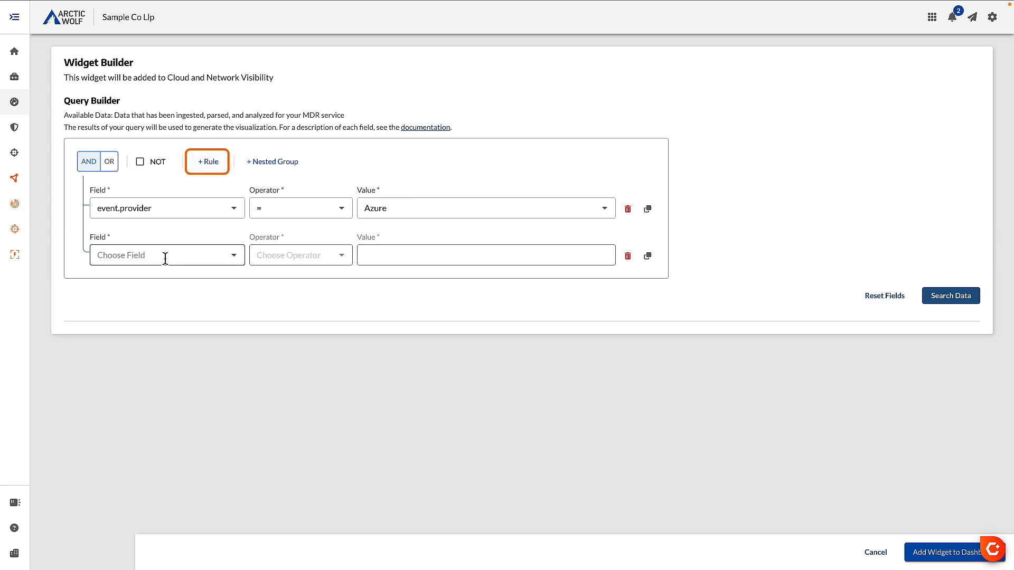
click(127, 258)
text(clo)
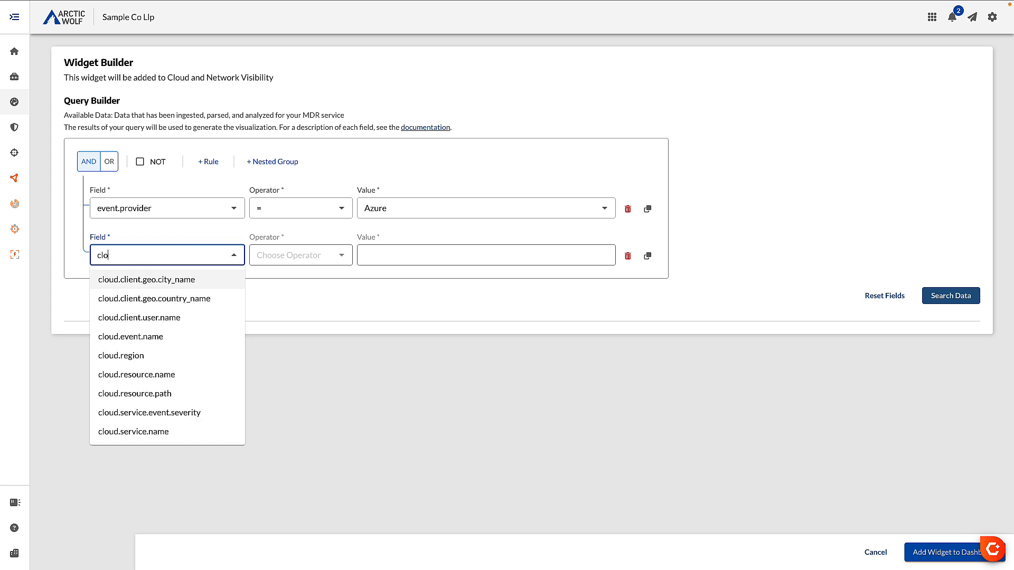
text(ud.e)
click(119, 279)
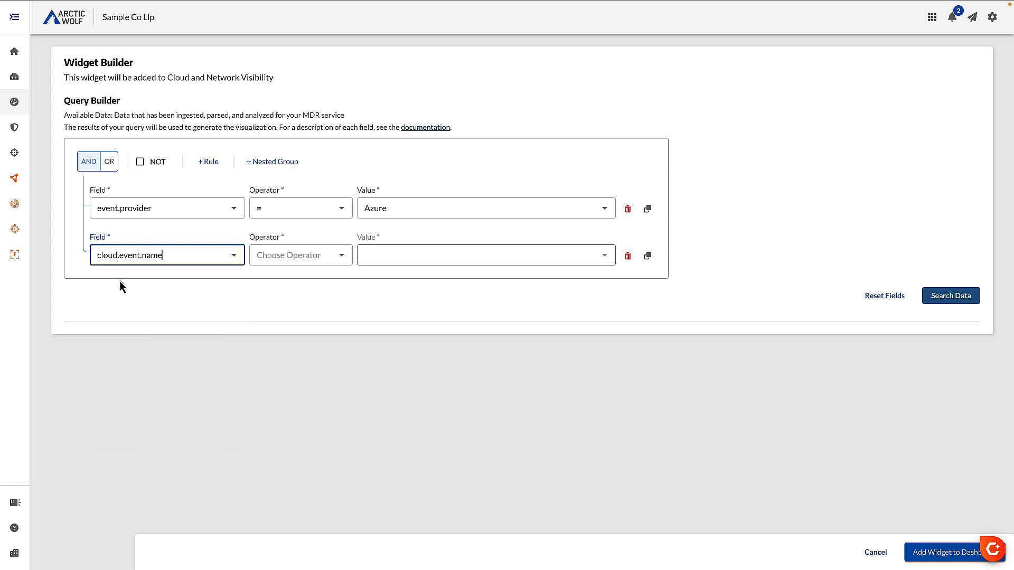
click(276, 258)
click(278, 279)
click(368, 258)
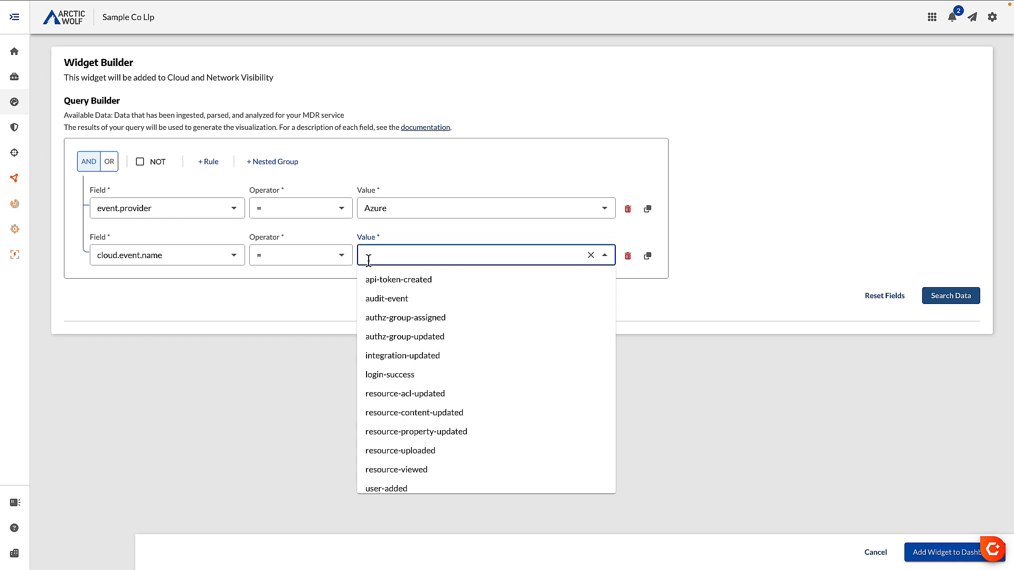
text(login)
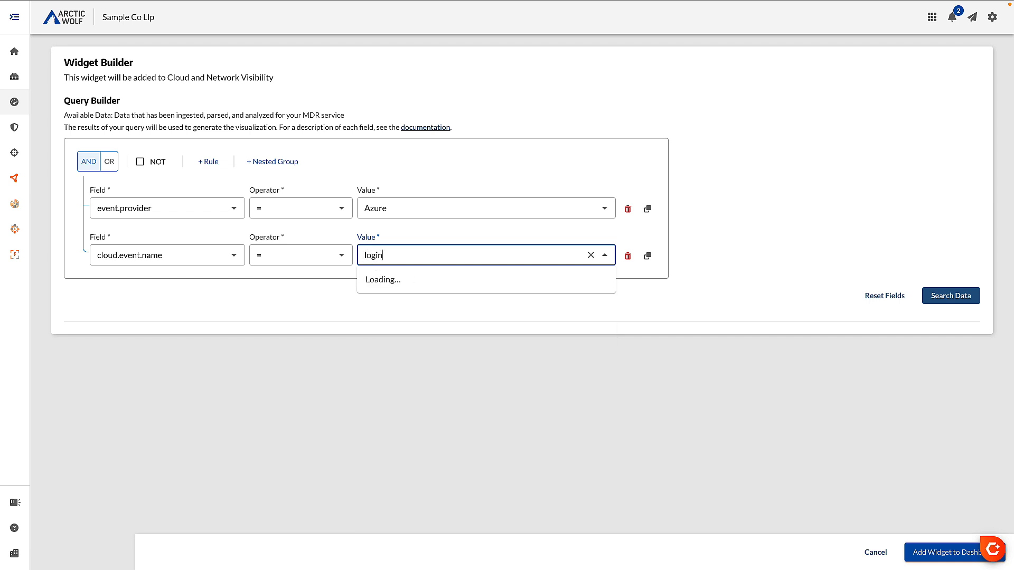
click(381, 280)
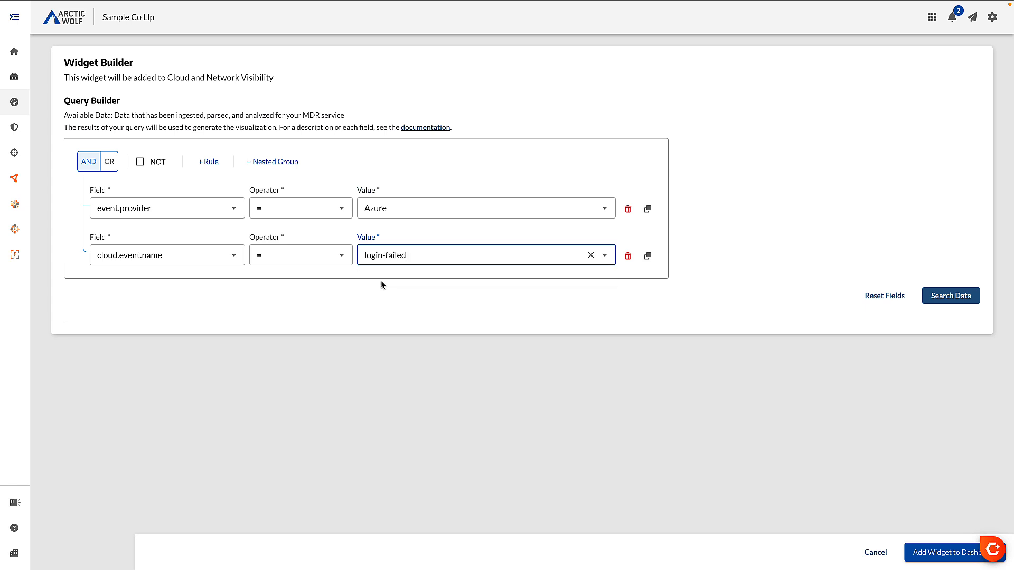
Run the data search for the query and review the matching event logs
click(945, 296)
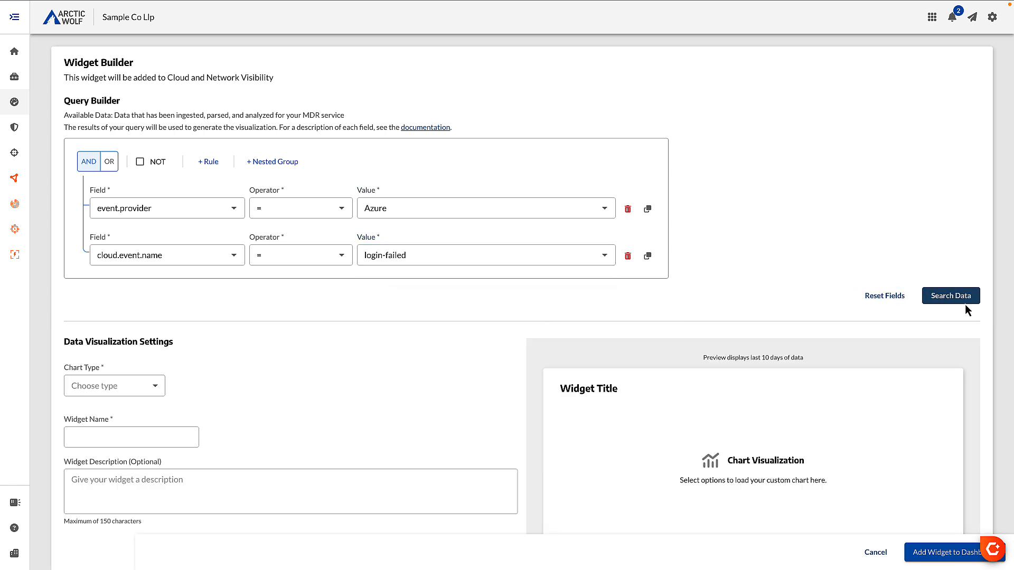
scroll(1000, 398, down, 5)
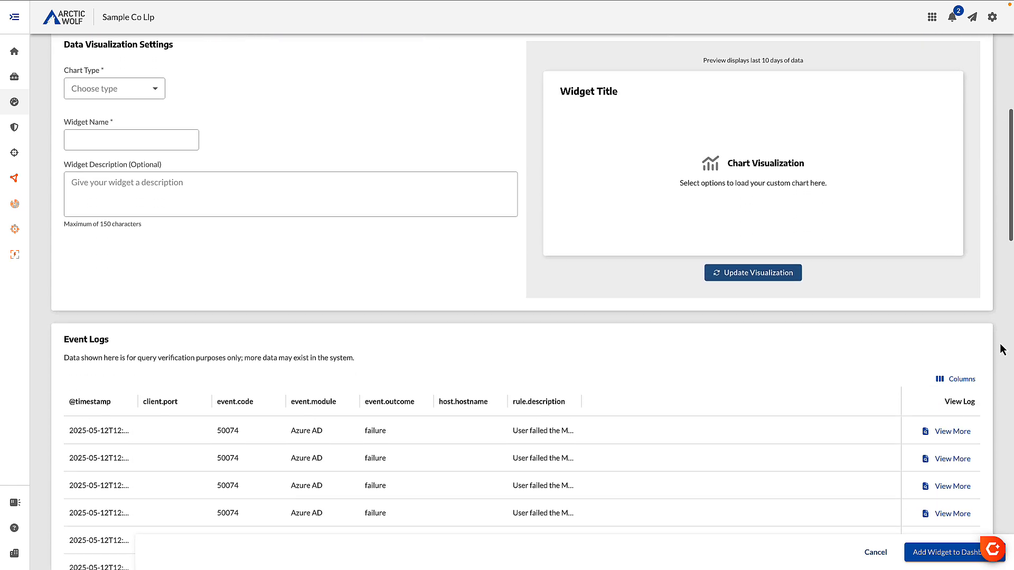
scroll(1001, 350, down, 3)
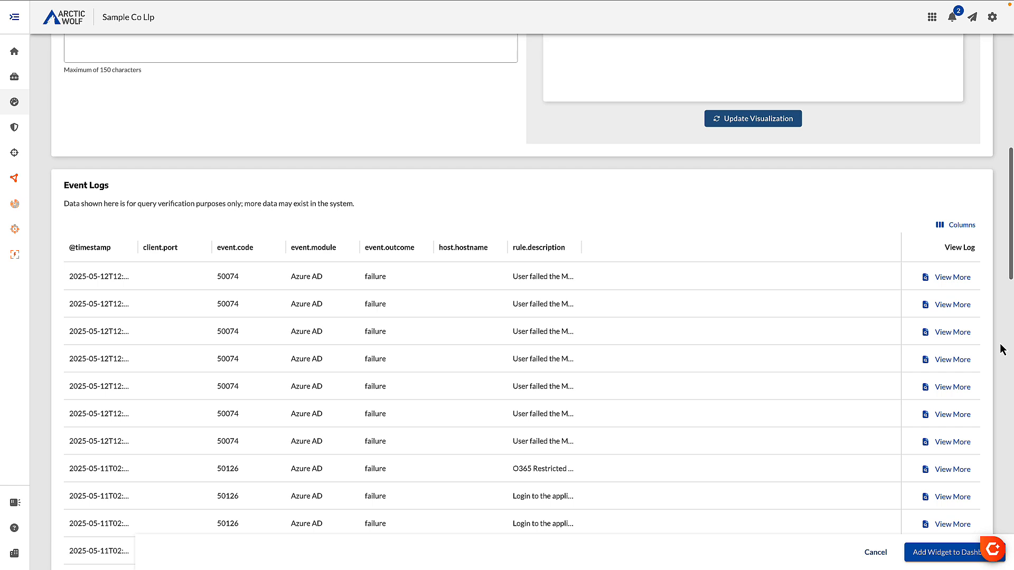
scroll(1001, 349, up, 6)
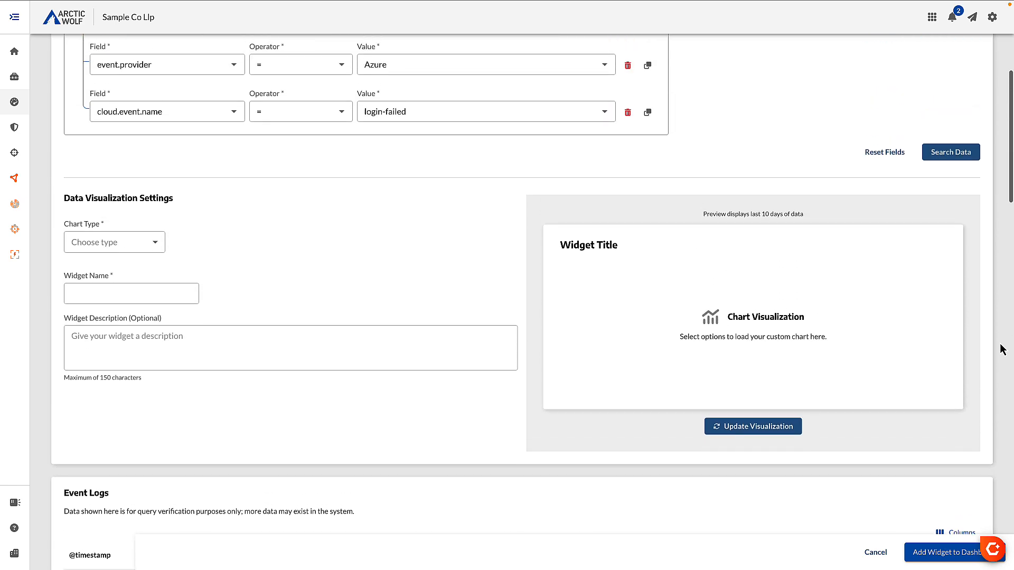
Set the visualization to a Vertical Bar Chart grouped by user.name, keeping Count as the aggregation
click(140, 246)
click(111, 343)
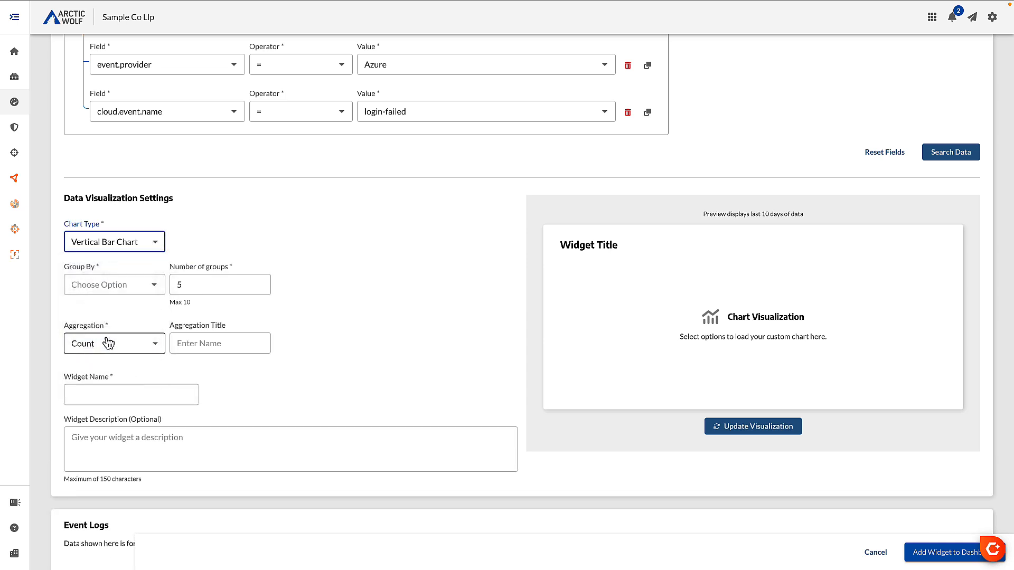
click(137, 285)
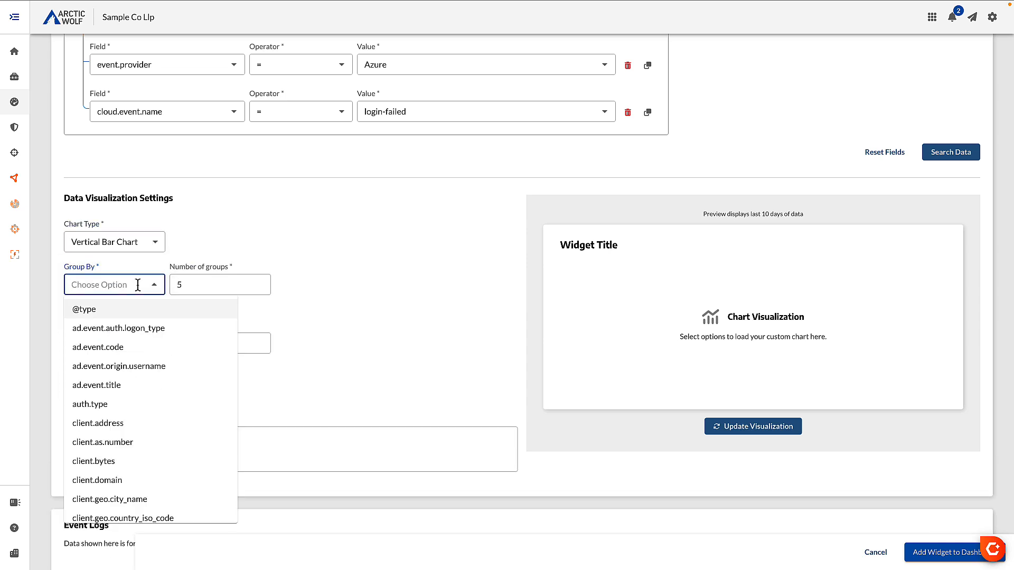
text(usern)
key(BackSpace)
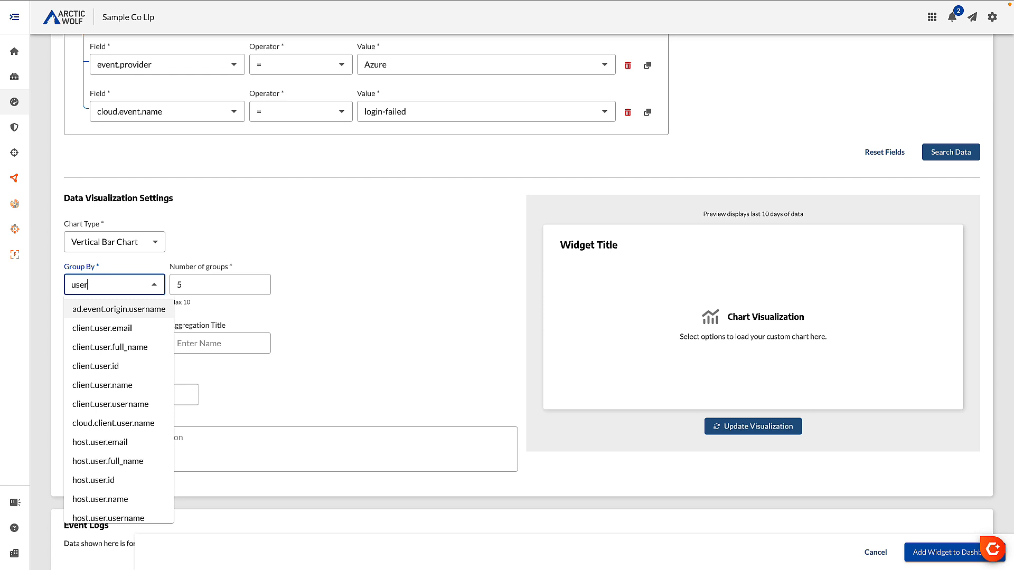
text(.n)
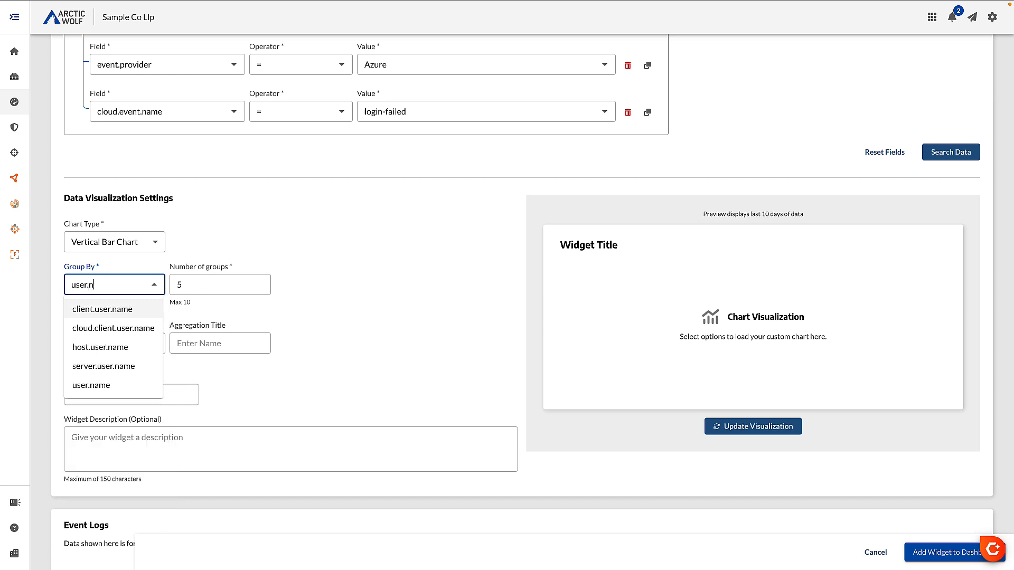
click(98, 386)
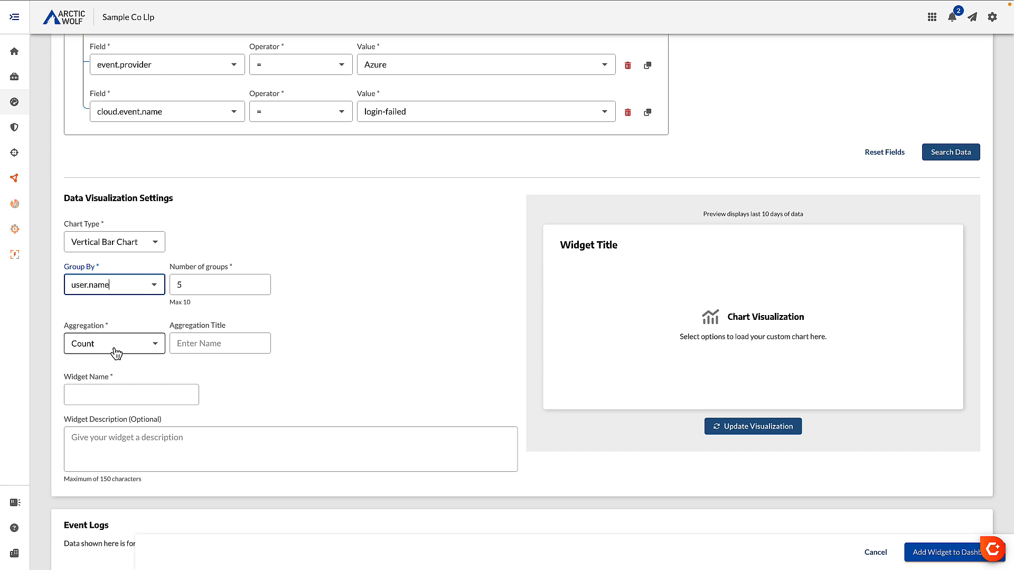
click(155, 346)
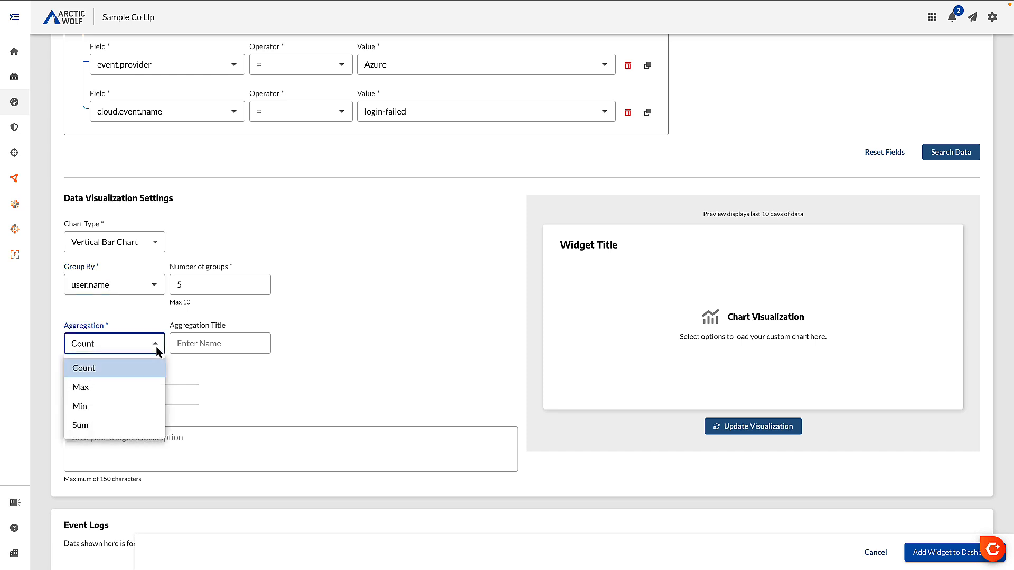
click(157, 349)
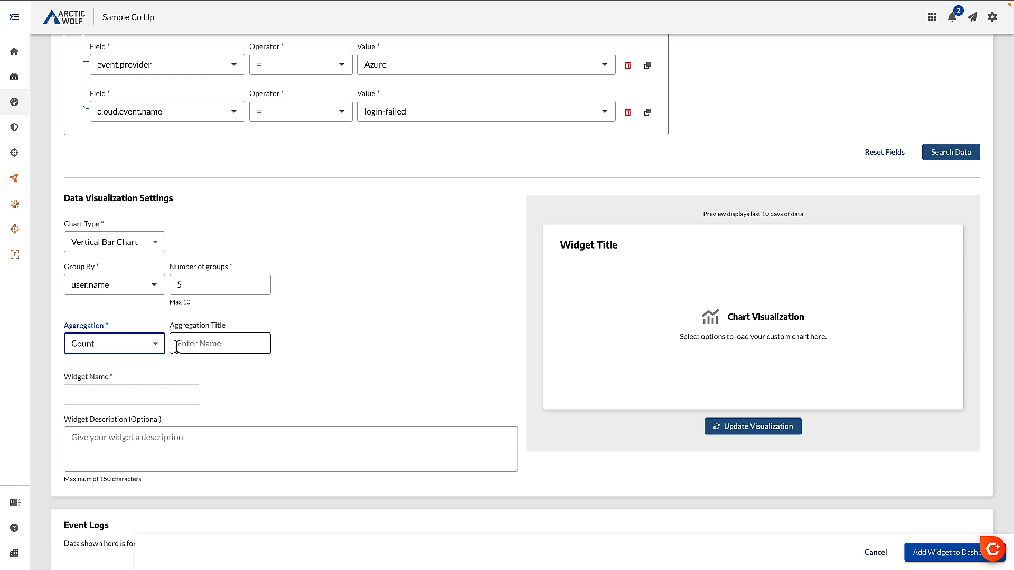
Name the new widget "Azure Login Failure"
click(147, 386)
text(A)
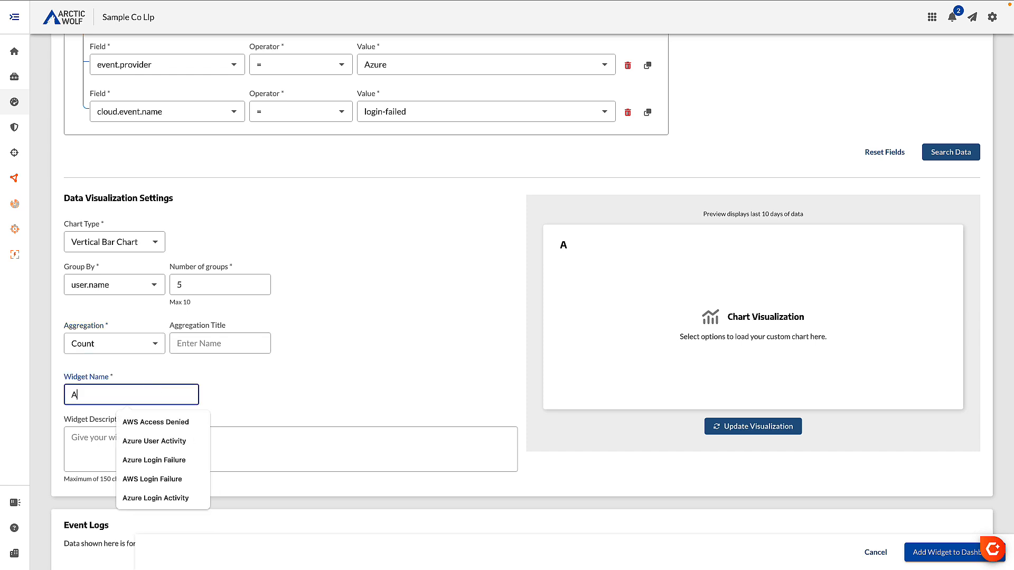
click(152, 460)
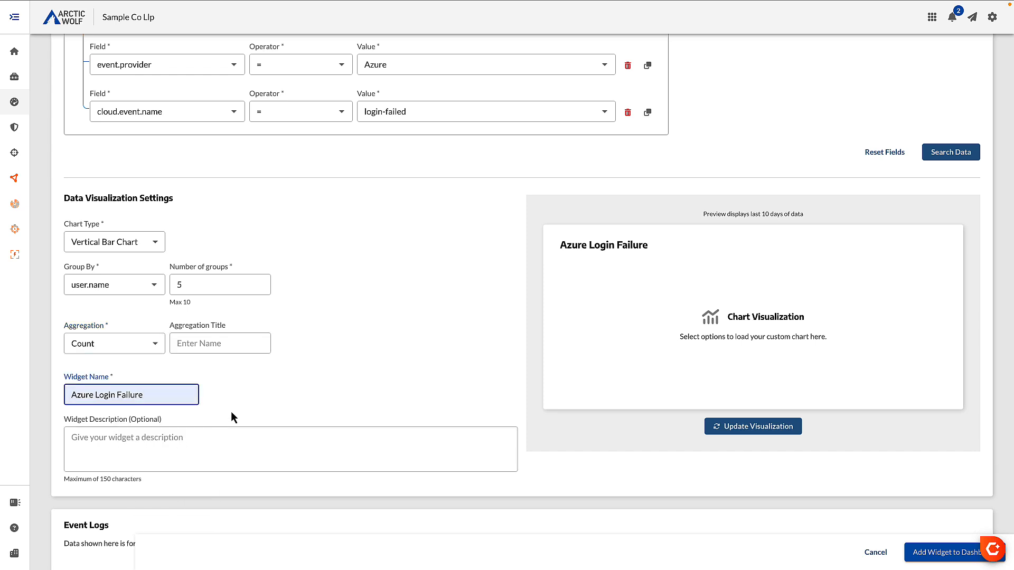
Refresh the chart preview and add the Azure Login Failure widget to the dashboard
click(744, 432)
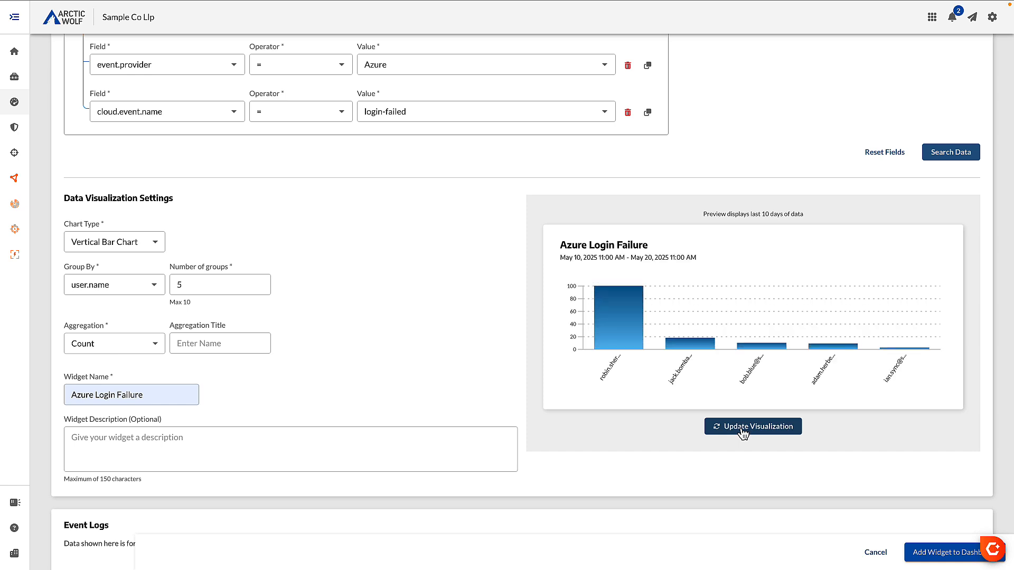
click(948, 554)
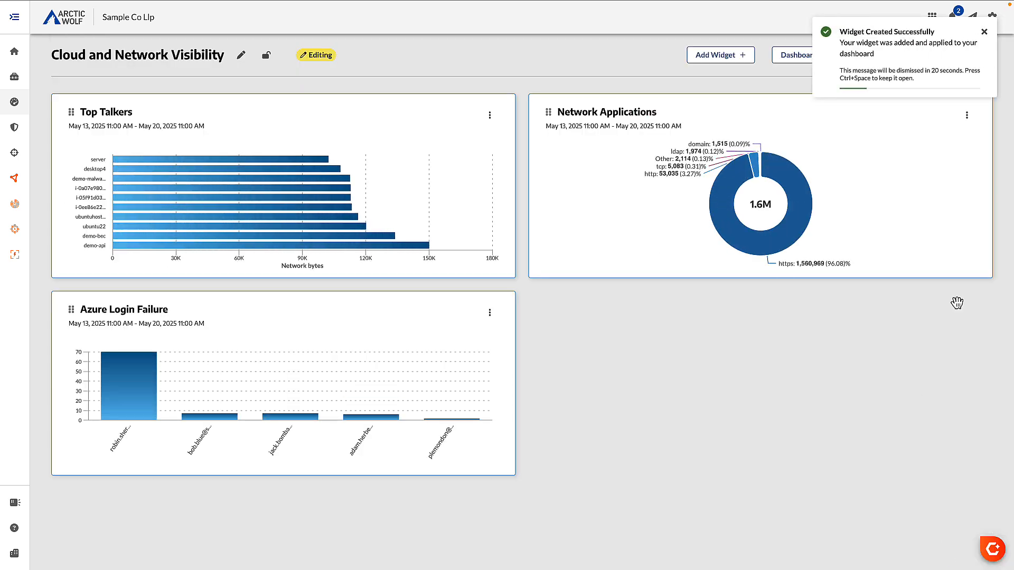
click(984, 32)
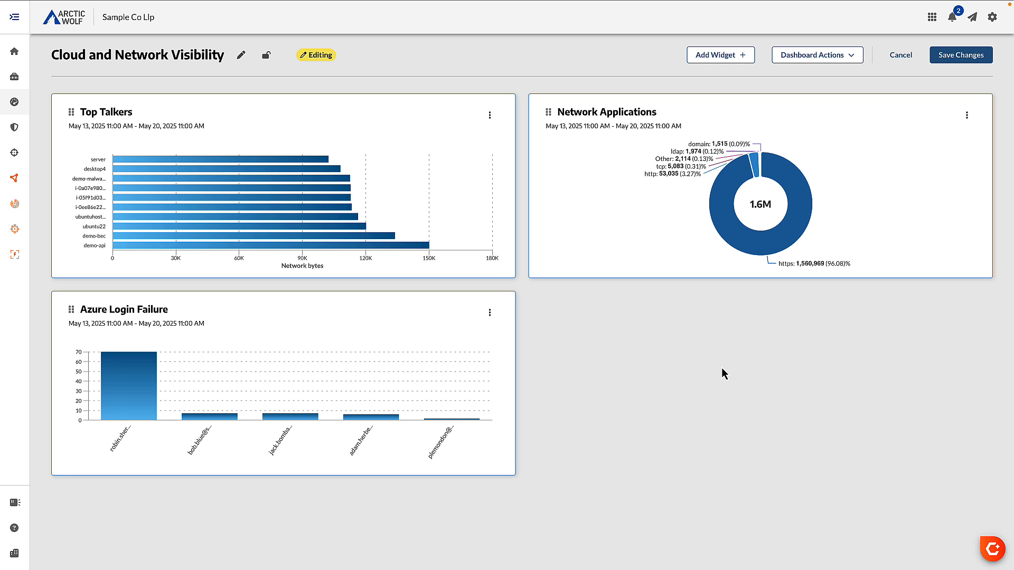
Duplicate the Network Applications widget and open the copy for editing
click(969, 120)
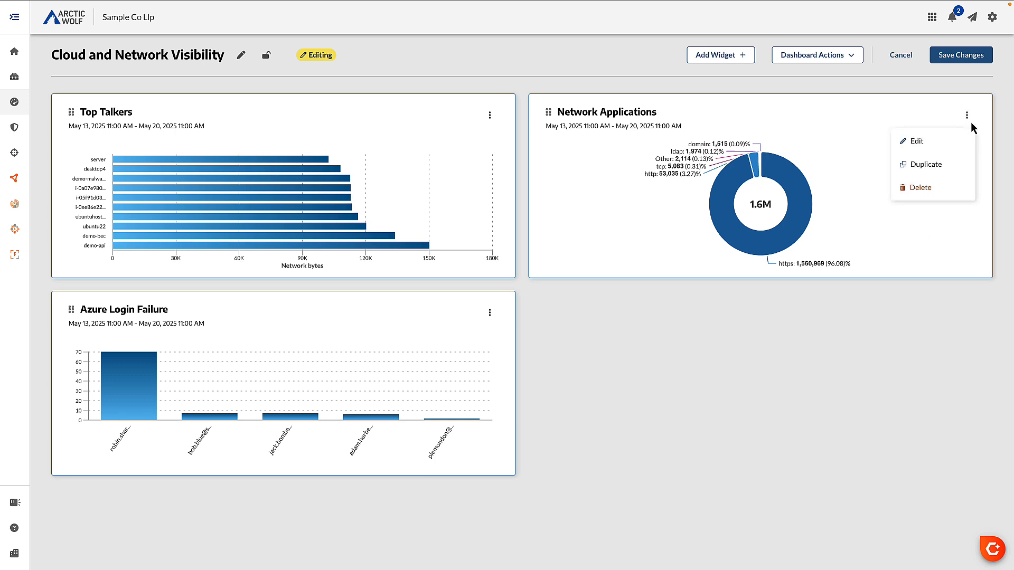
click(927, 169)
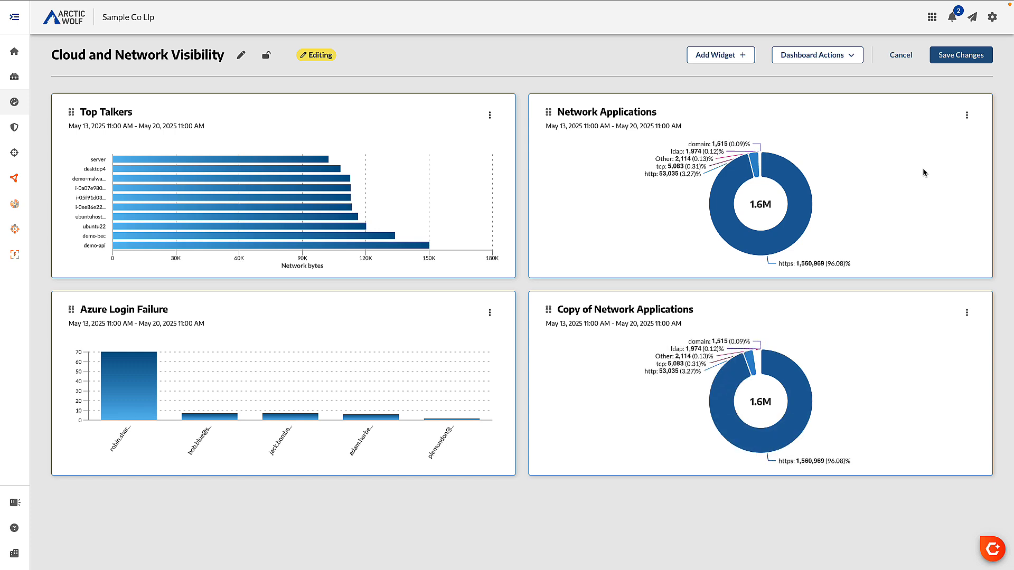
click(966, 313)
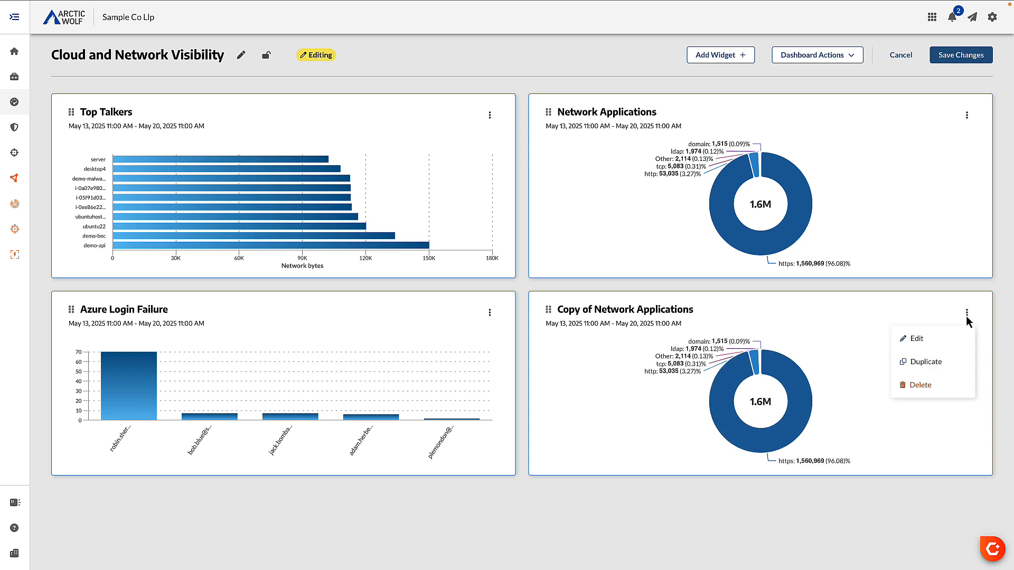
click(917, 343)
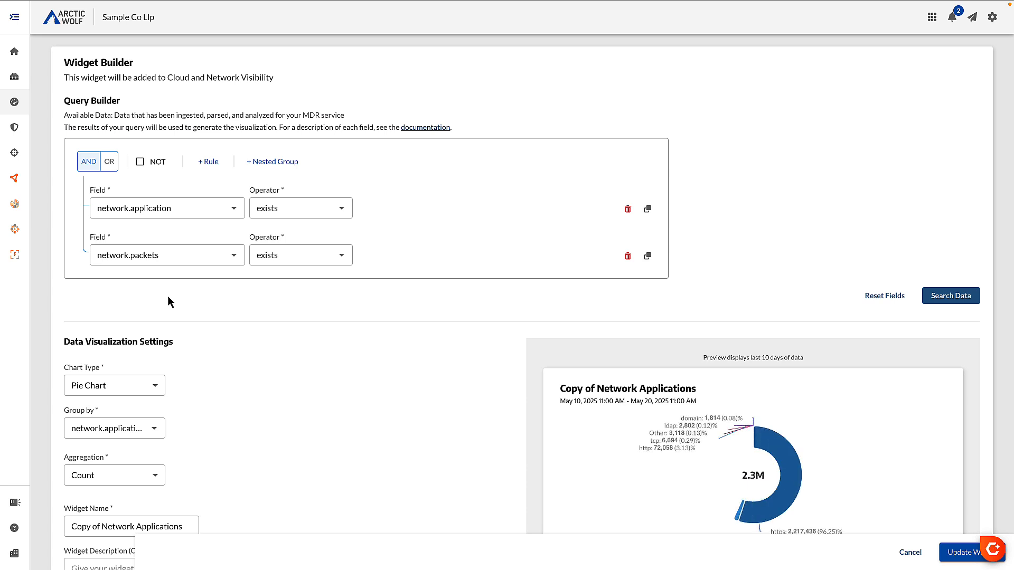
Remove the network.packets rule and set the remaining rule to rule.events.description = General authorization failure for AWS operation
click(628, 256)
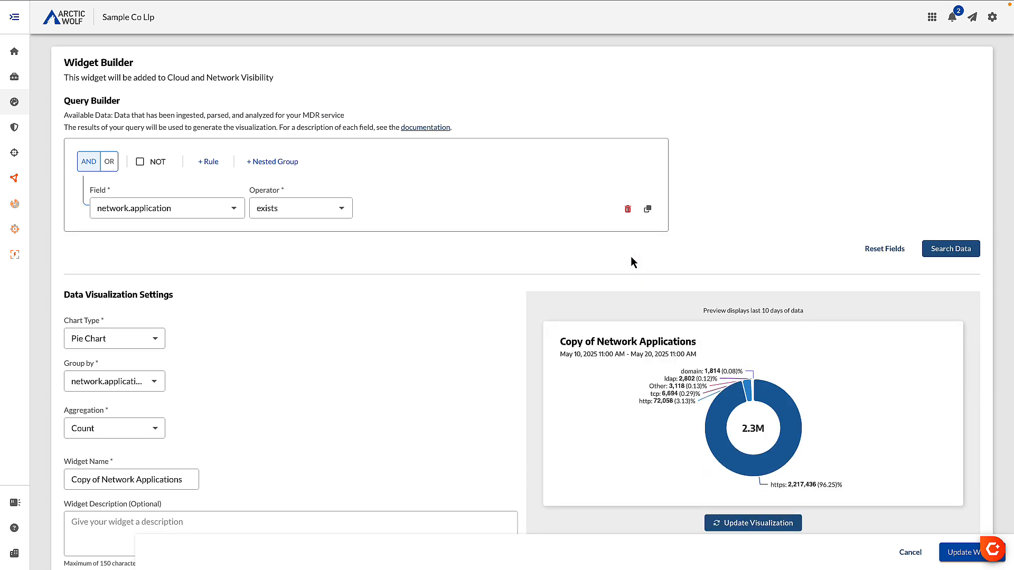
click(216, 212)
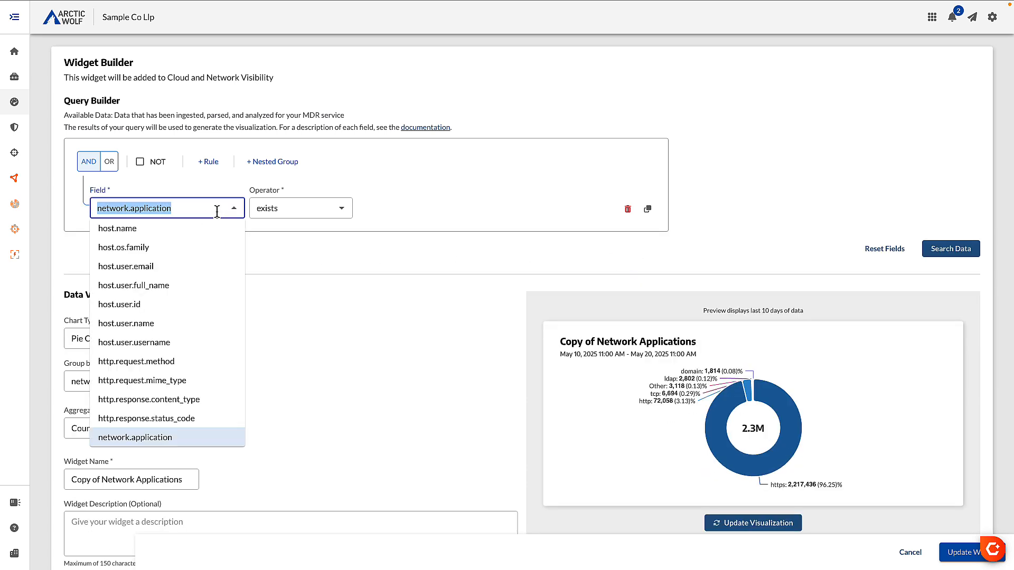
text(rule.ev)
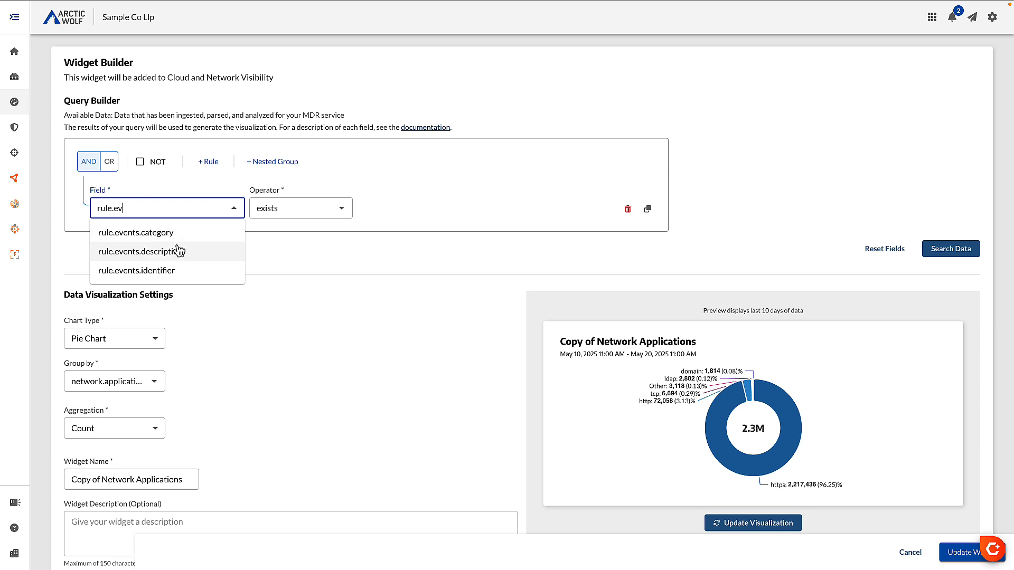
click(179, 251)
click(296, 207)
click(286, 235)
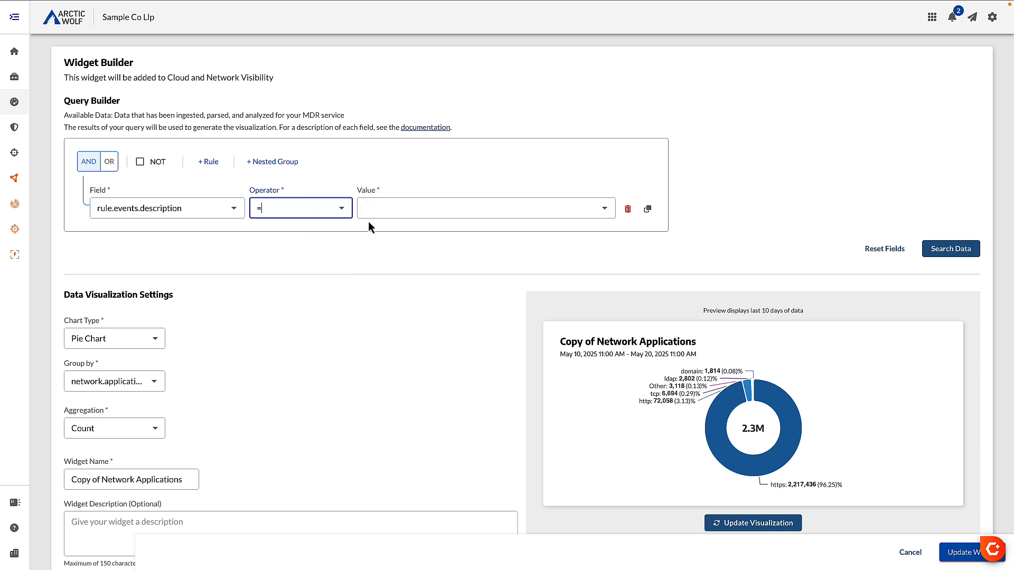
click(374, 209)
text(gen)
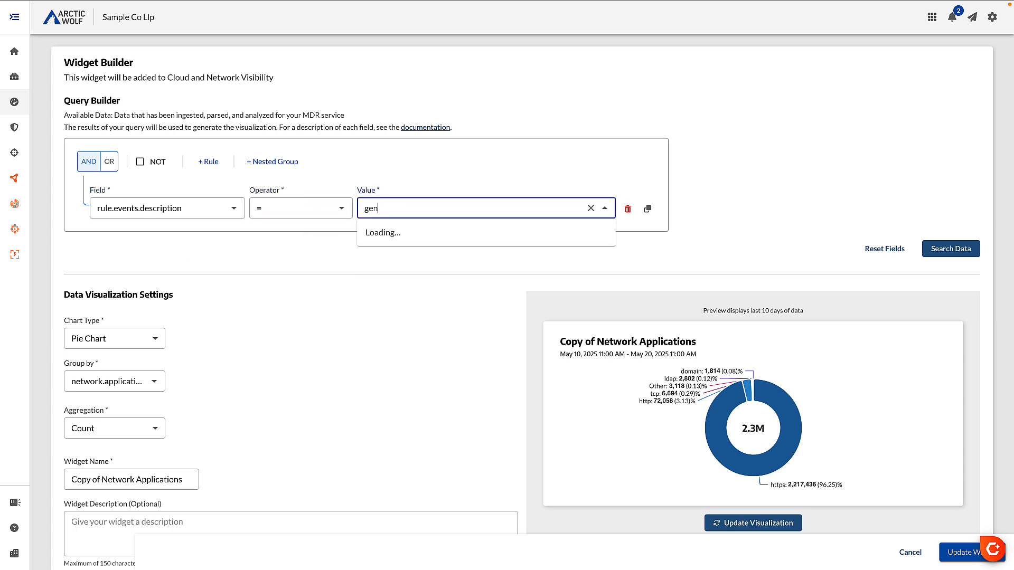
text(eral)
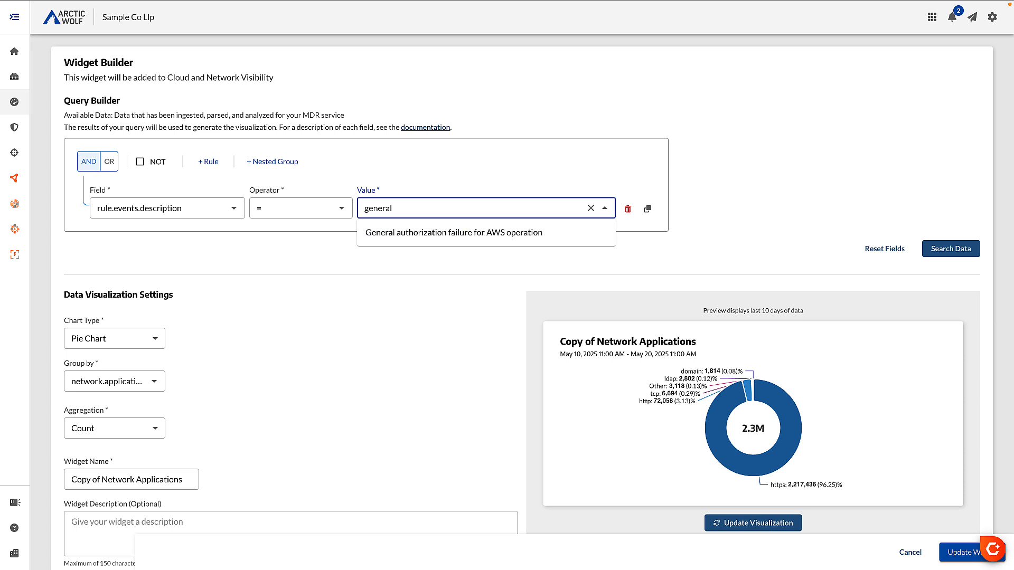
click(386, 234)
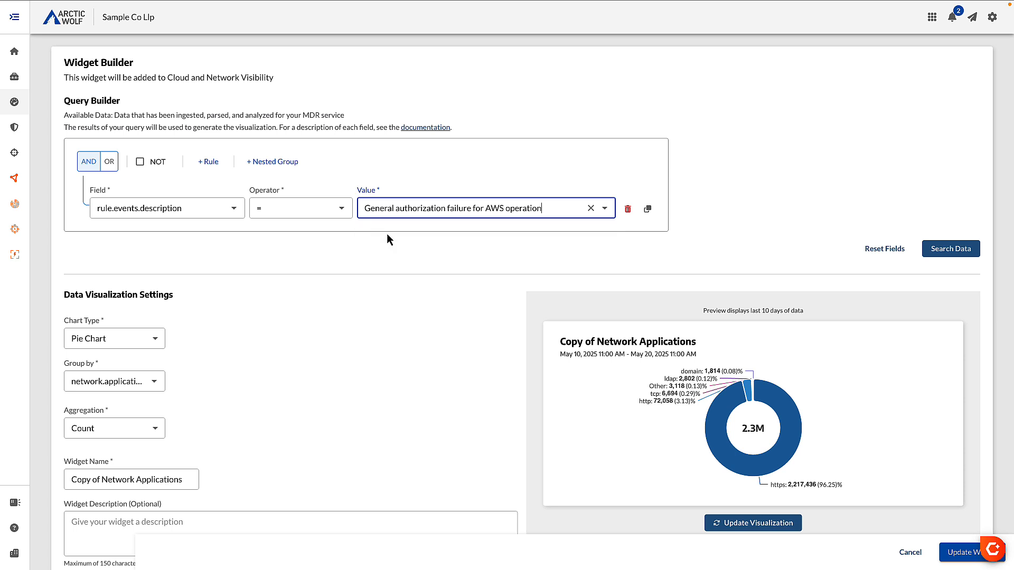
click(350, 241)
Group the copied widget's pie chart by event.action
scroll(217, 346, down, 1)
click(154, 358)
text(eve)
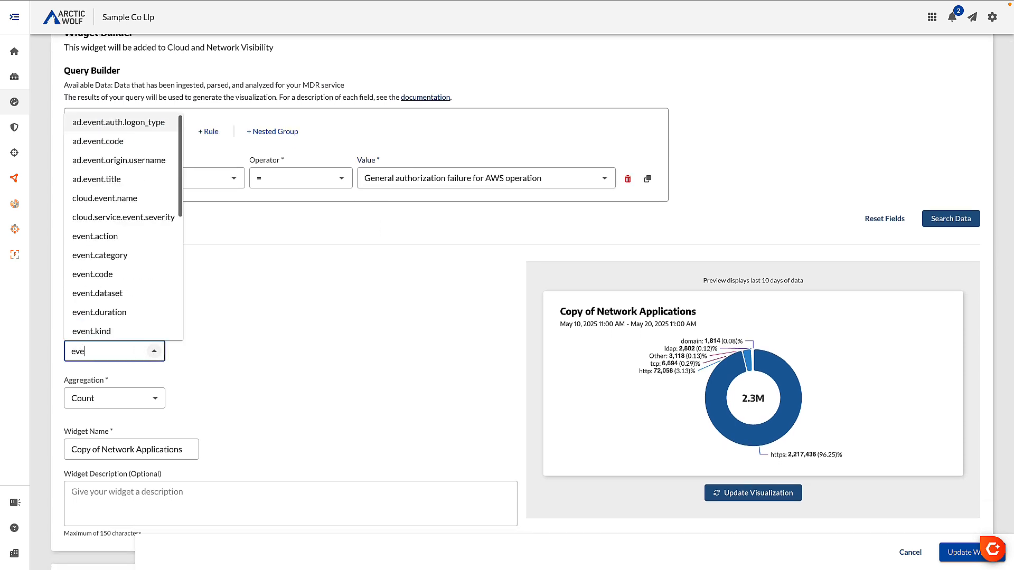
text(nt.a)
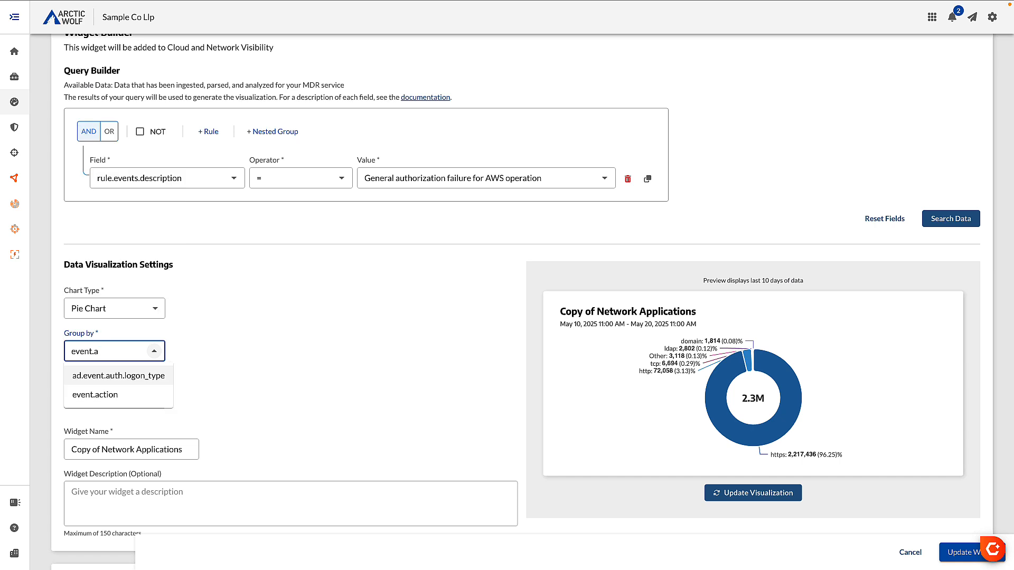
click(147, 393)
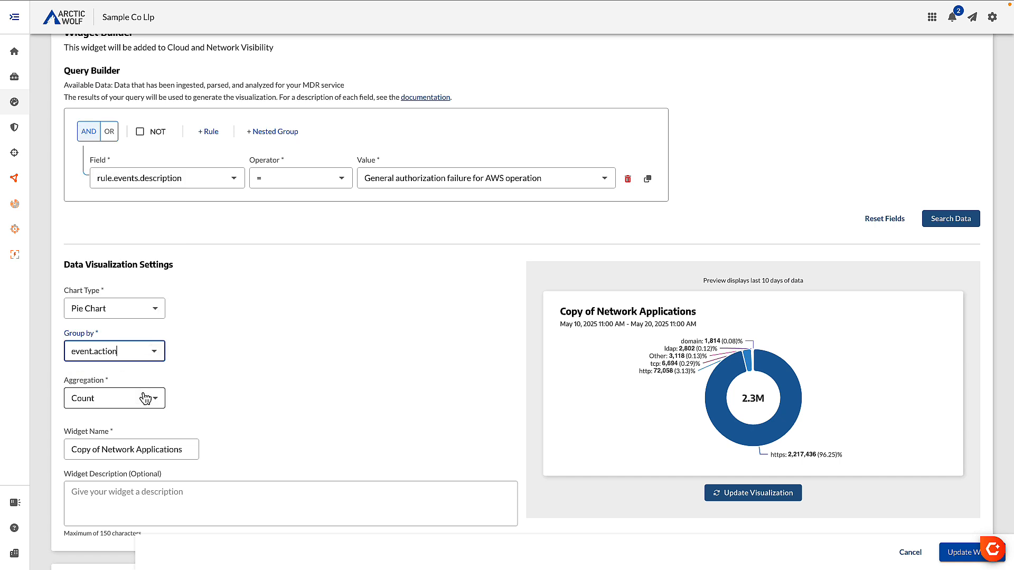
Rename the copied widget "AWS Access Denied"
click(157, 448)
triple_click(156, 448)
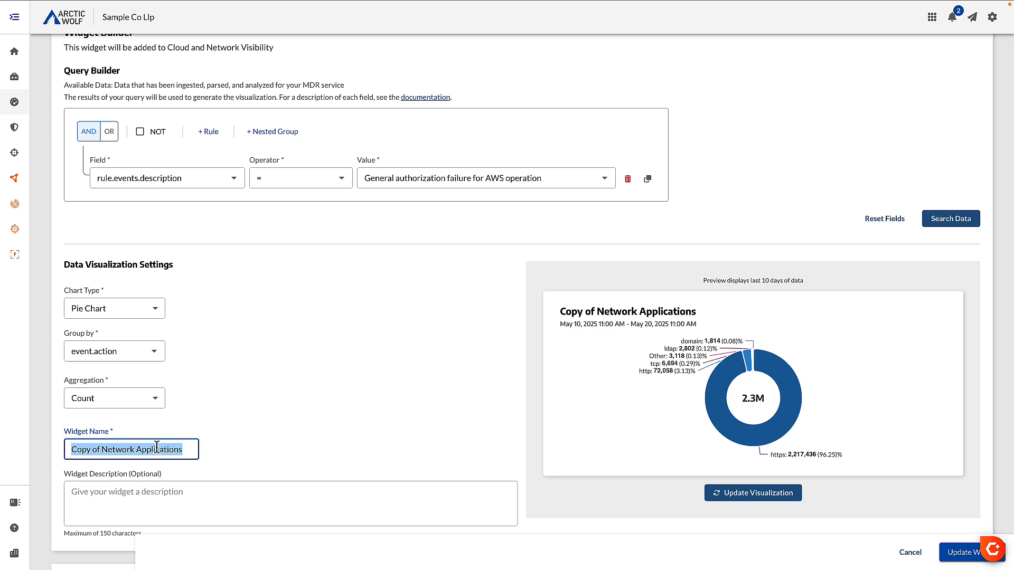
text(AWS Login Failure)
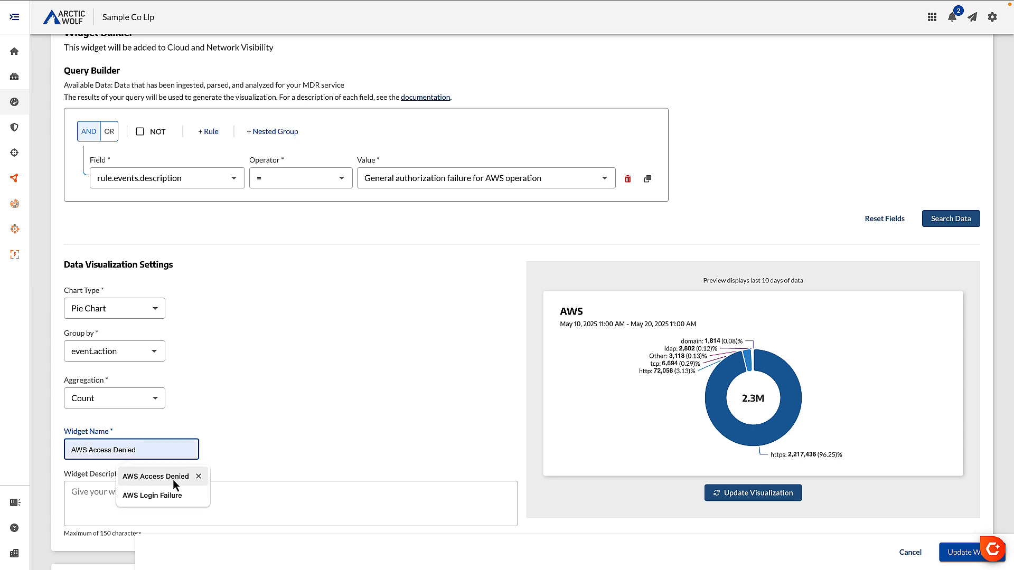
click(173, 482)
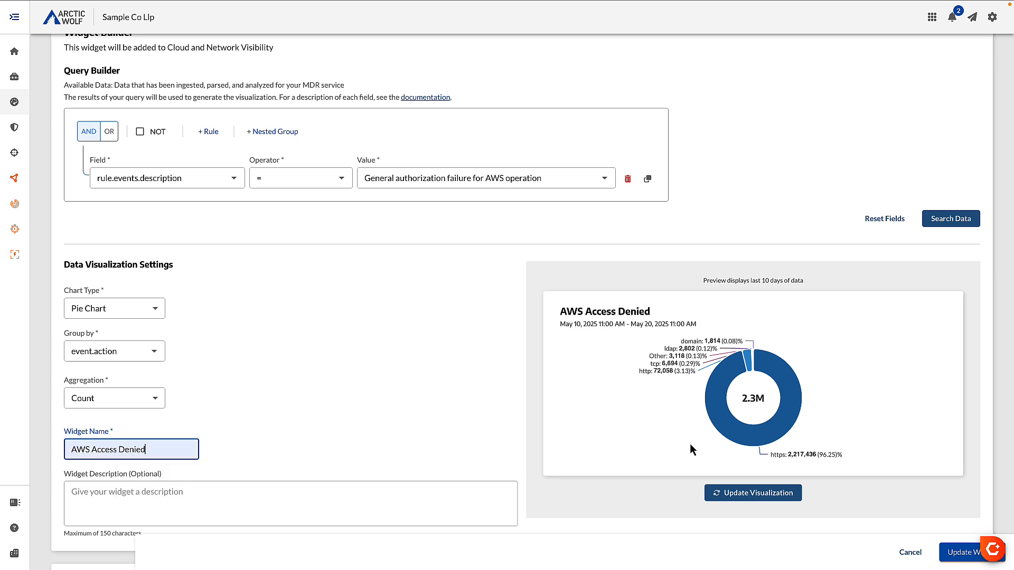
Refresh the pie chart preview and apply the AWS Access Denied widget's changes to the dashboard
click(756, 493)
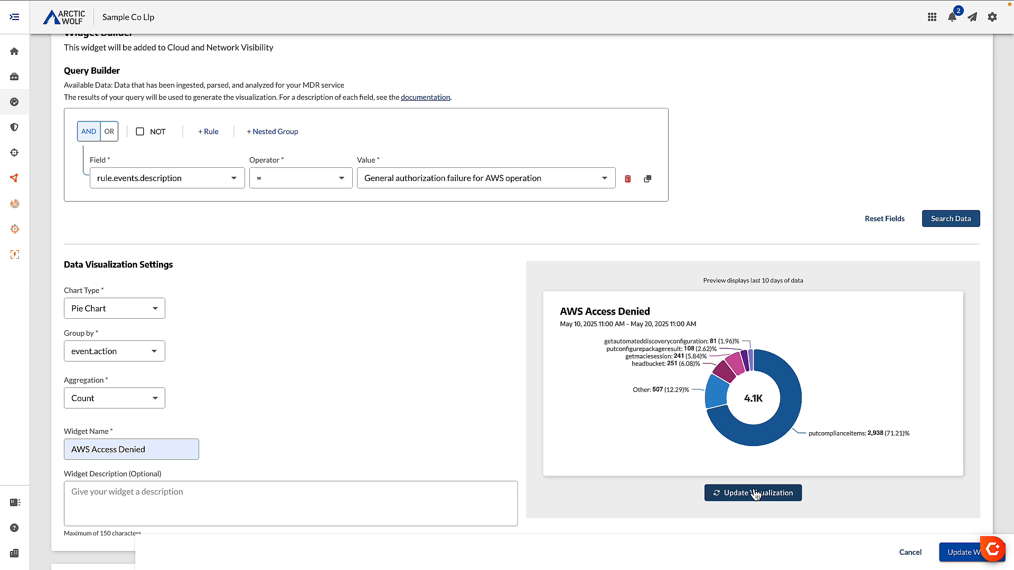
click(960, 555)
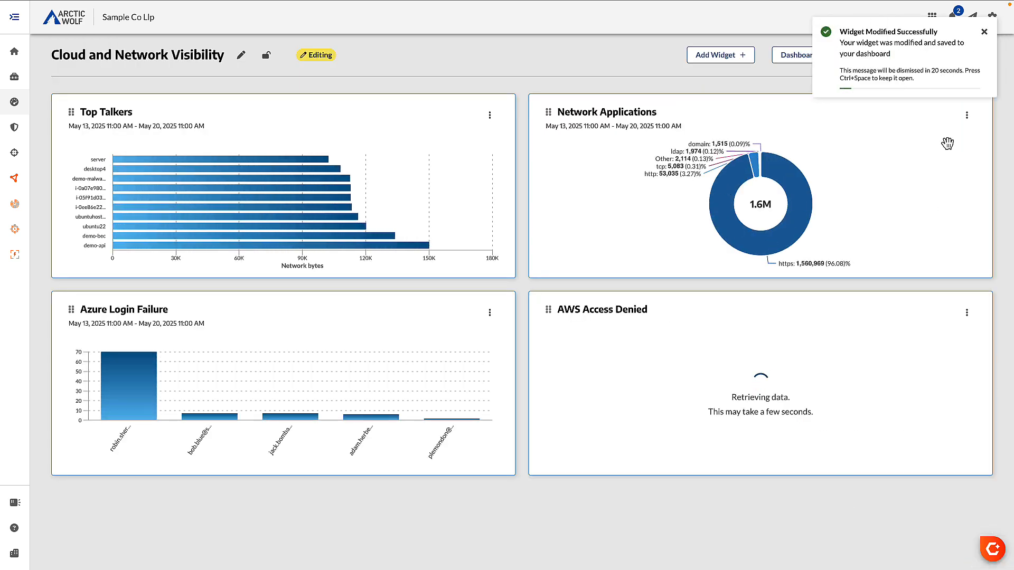
click(984, 33)
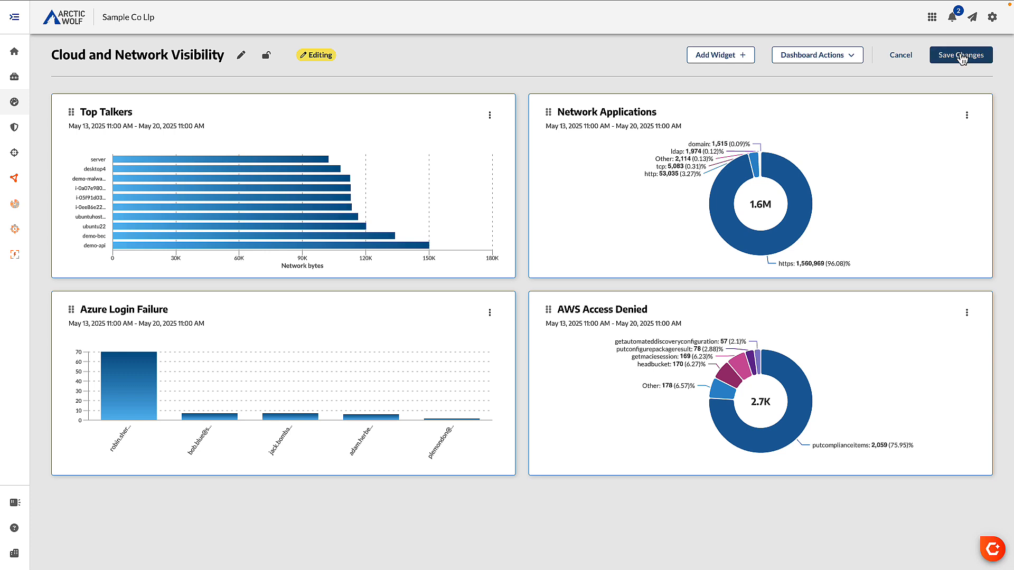
Save the changes to the Cloud and Network Visibility dashboard
click(961, 55)
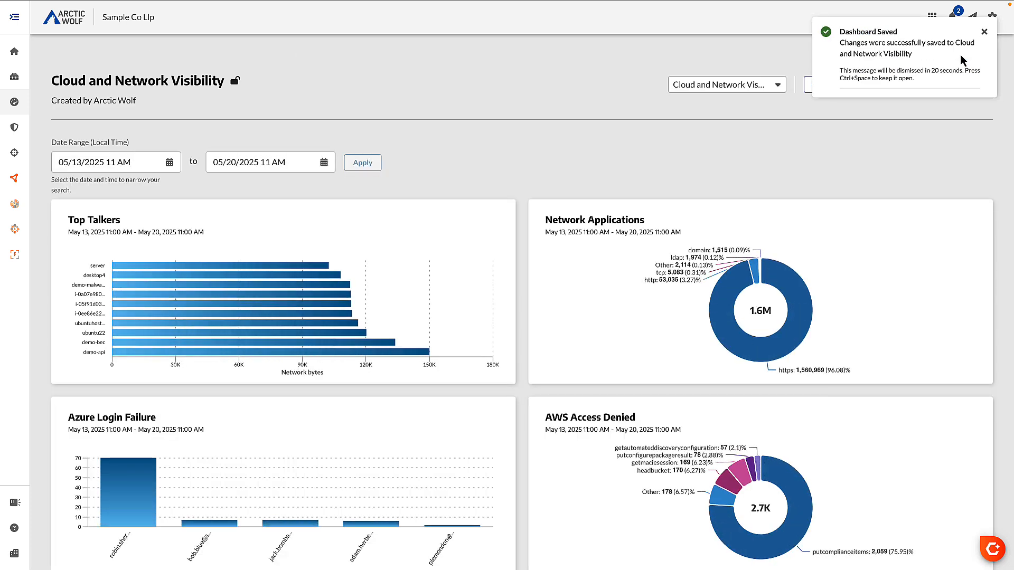
click(983, 32)
scroll(996, 180, down, 1)
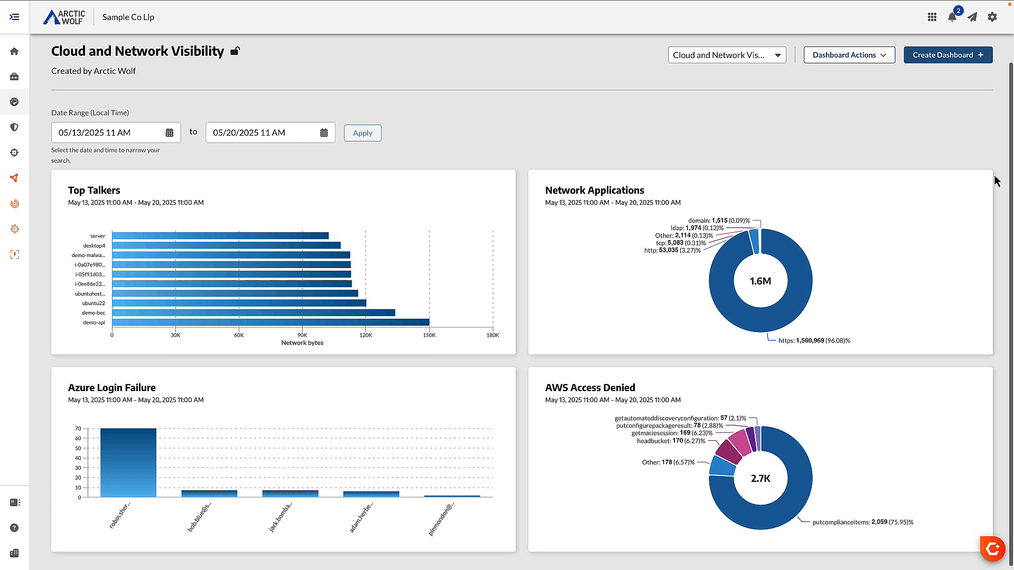